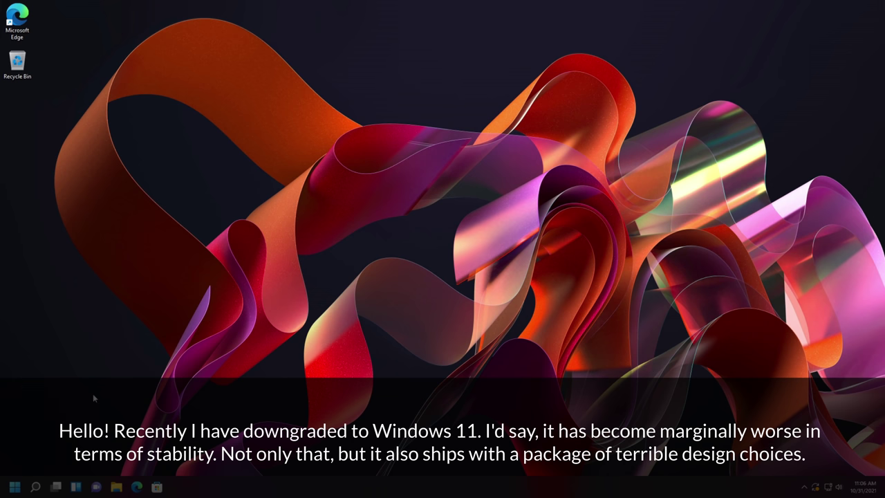
- Bring up and dismiss the desktop's context menu several times to examine how it behaves and which commands it offers
right_click(411, 223)
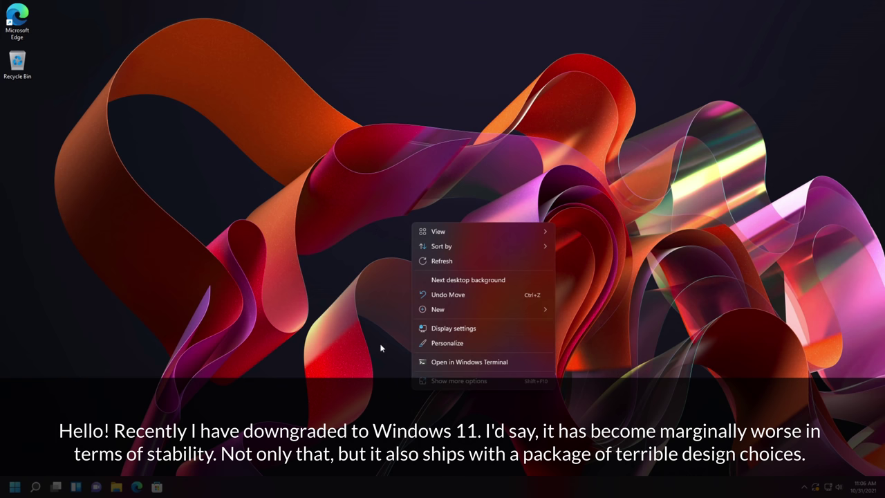
click(330, 168)
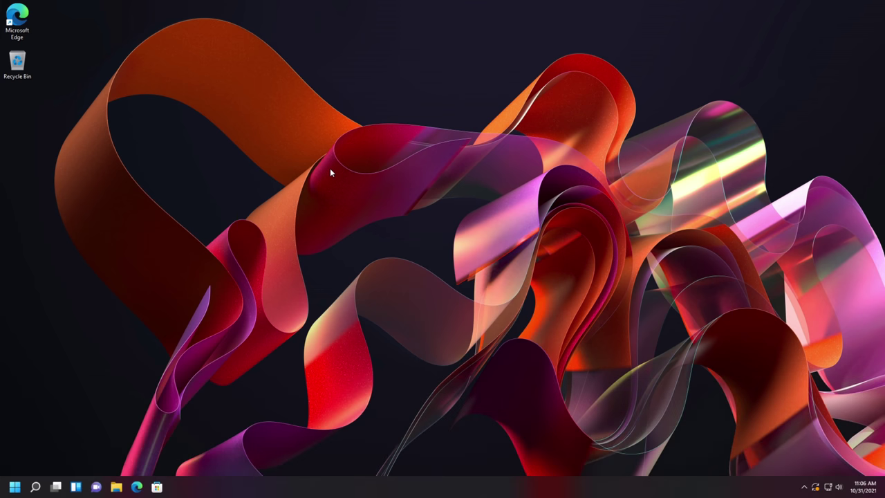
right_click(368, 118)
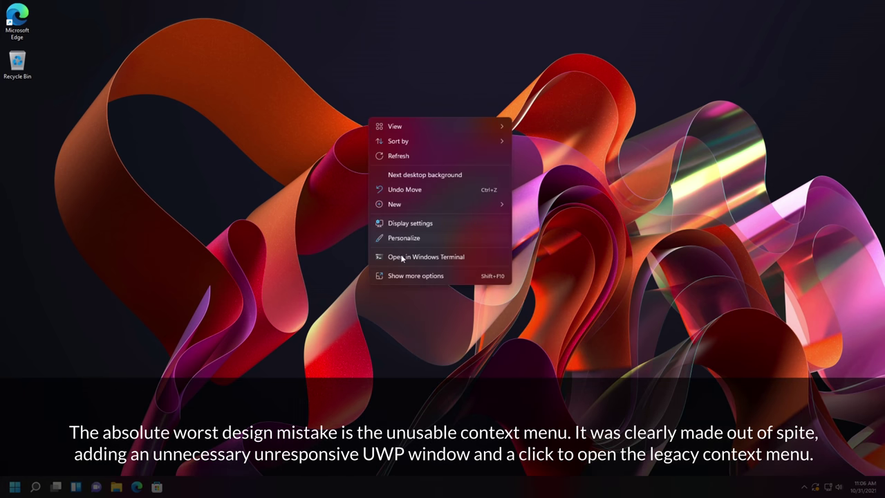
click(390, 157)
right_click(306, 135)
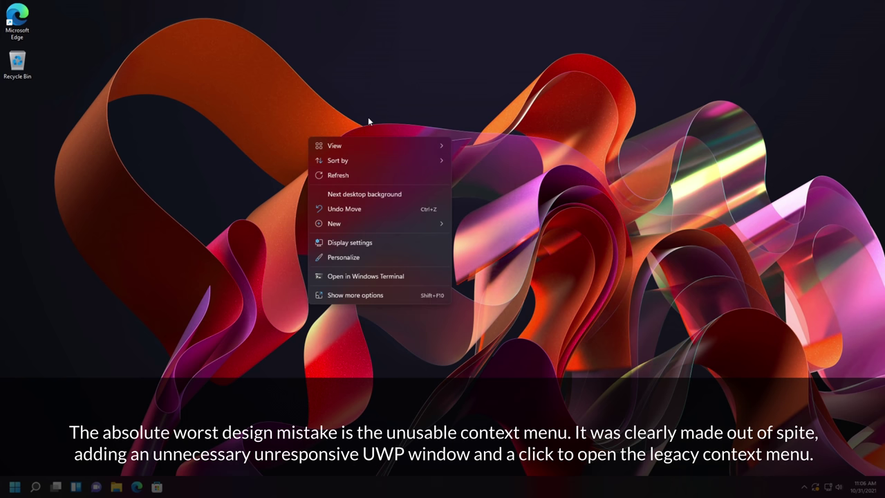
right_click(368, 118)
right_click(349, 126)
right_click(340, 130)
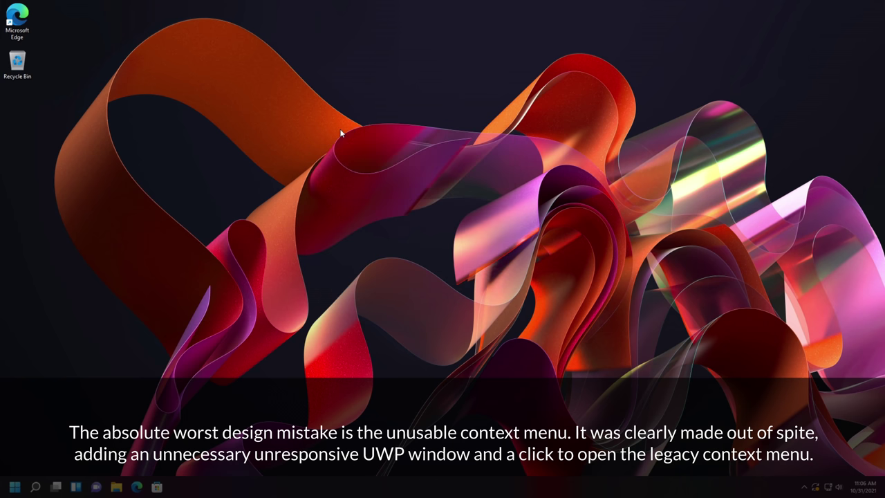
right_click(341, 134)
click(315, 140)
- Examine the legacy version of the desktop's context menu through Show more options, including its View choices, and dismiss it
right_click(315, 140)
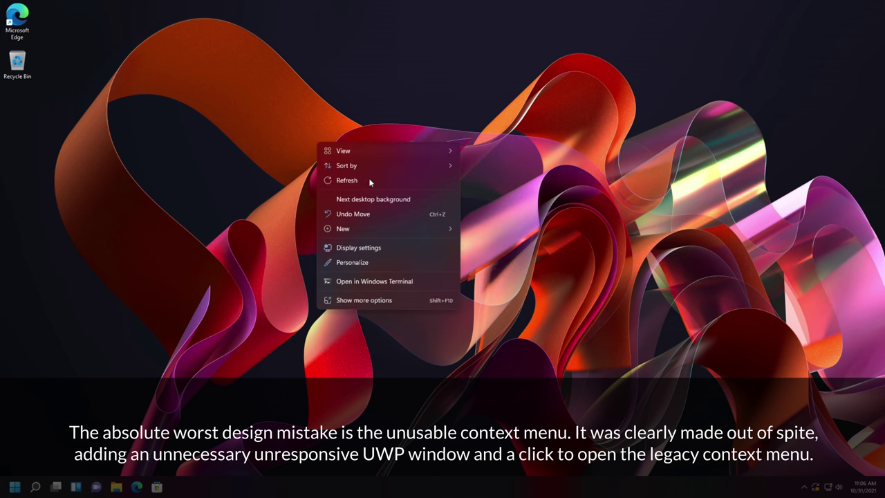
click(362, 301)
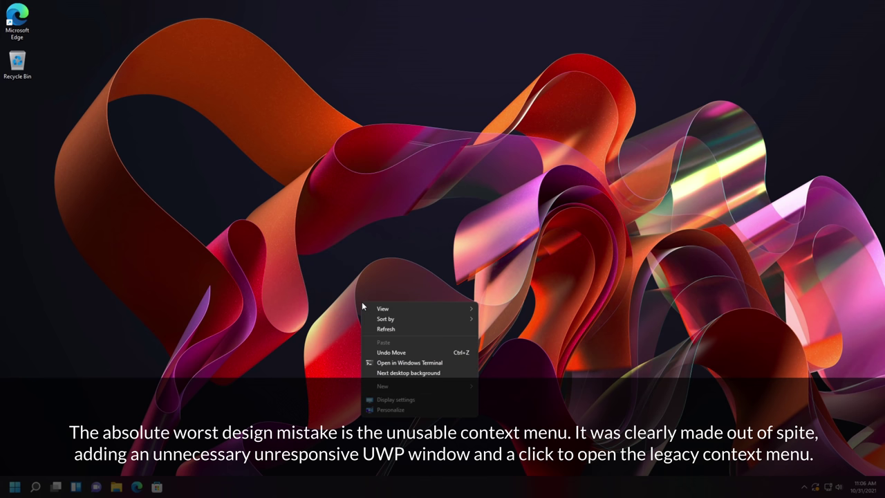
right_click(339, 131)
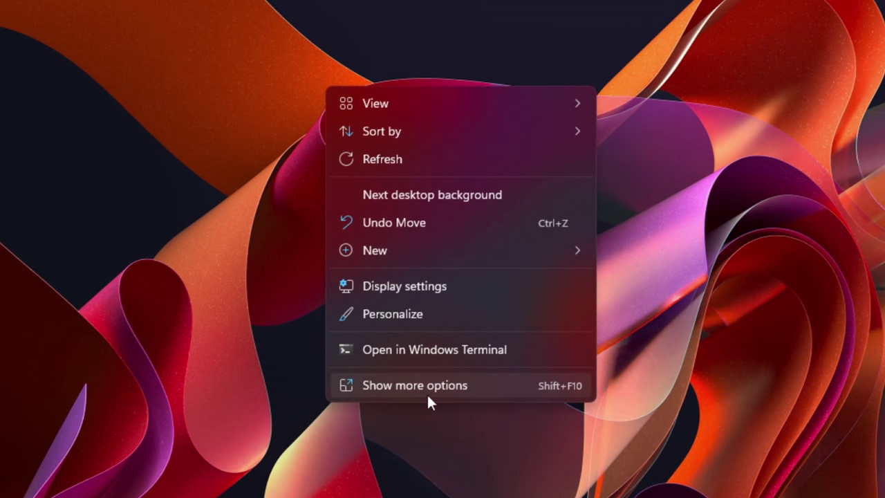
click(422, 390)
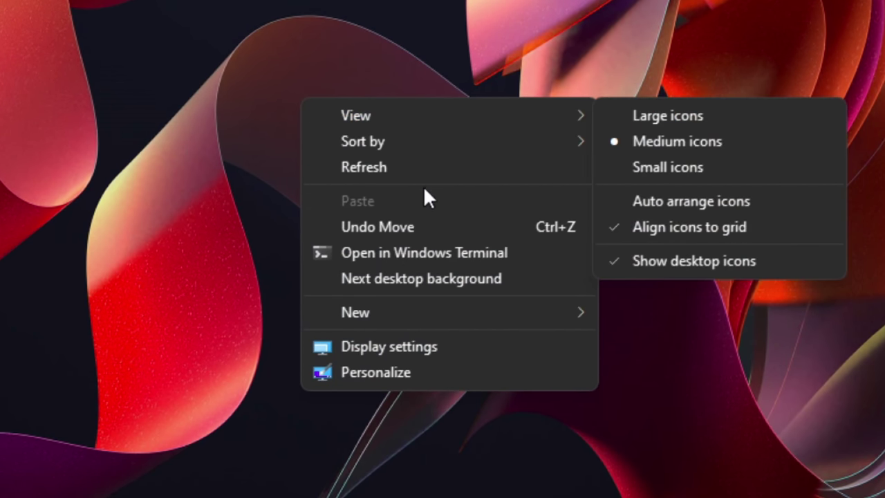
click(262, 258)
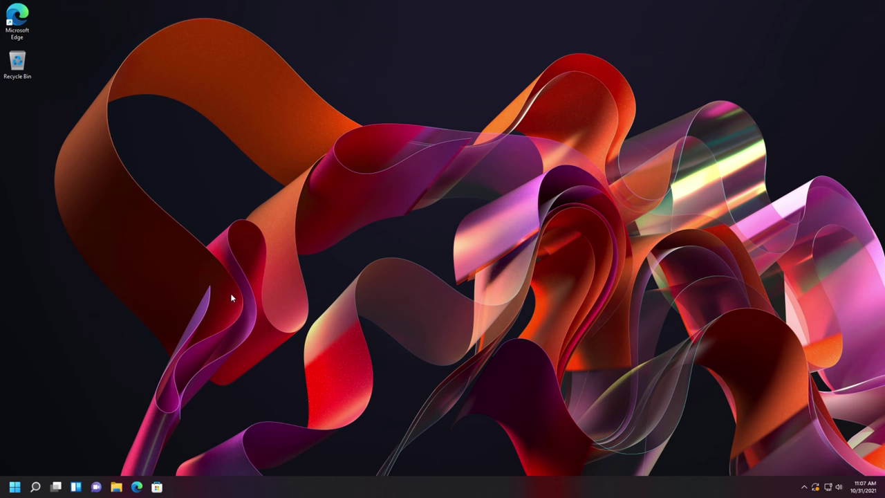
- Launch the Registry Editor with regedit and allow it to make changes to the device
key(super+r)
text(regedit)
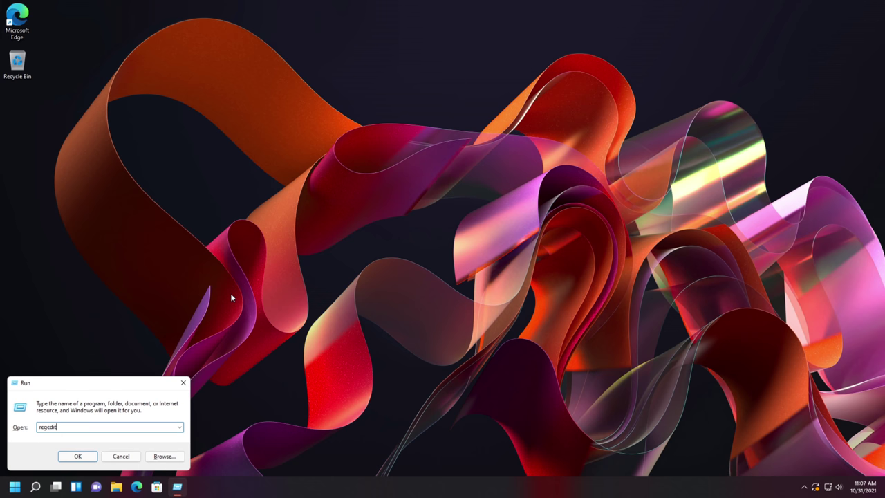
key(Return)
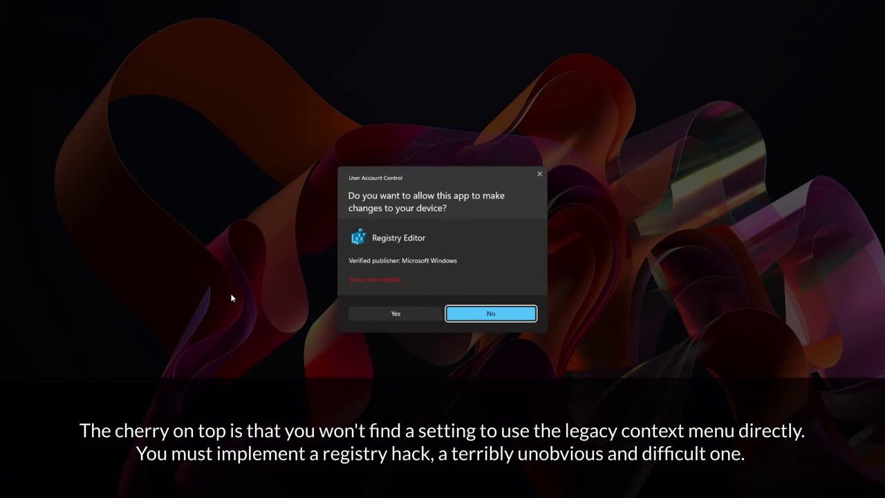
key(Left)
key(Return)
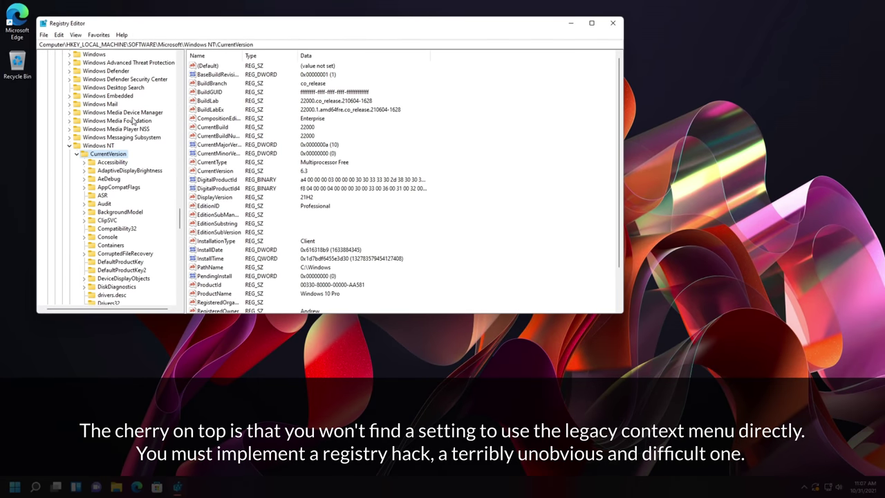
- Collapse the registry tree to the Computer root so only the five top-level hives are listed
key(Left)
key(Left)
key(Left)
key(Left)
key(Left)
key(Left)
key(Left)
key(Left)
key(Left)
key(Left)
key(Left)
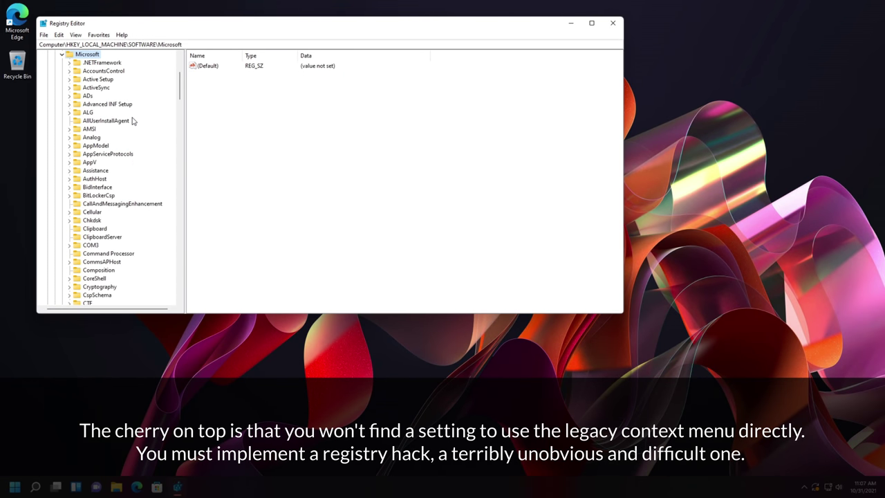
key(Right)
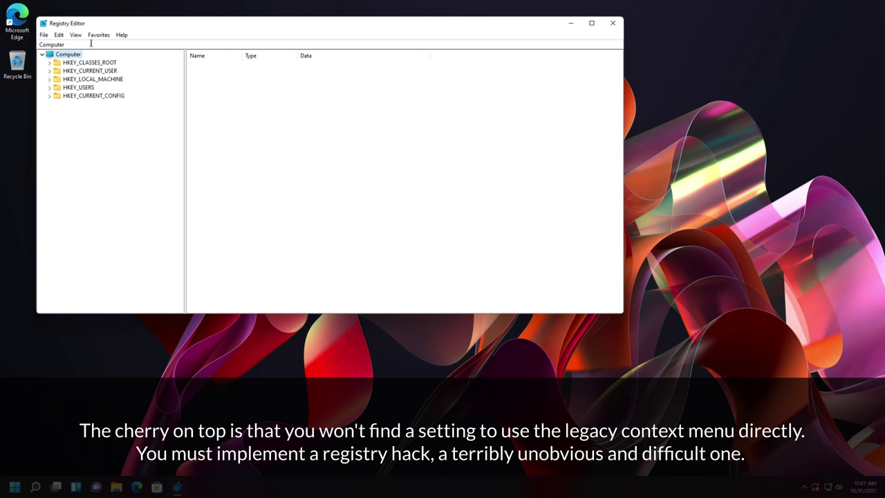
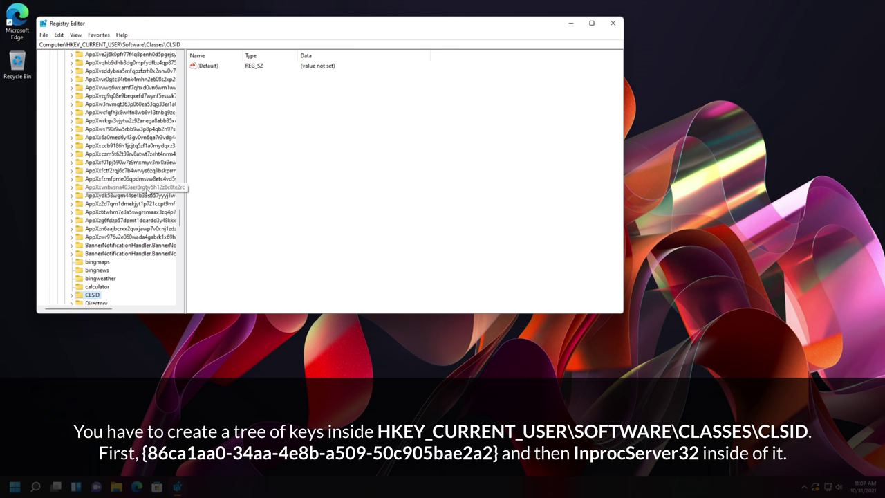
- Under HKEY_CURRENT_USER\Software\Classes\CLSID, create the key {86ca1aa0-34aa-4e8b-a509-50c905bae2a2} containing a subkey InprocServer32
scroll(104, 204, down, 4)
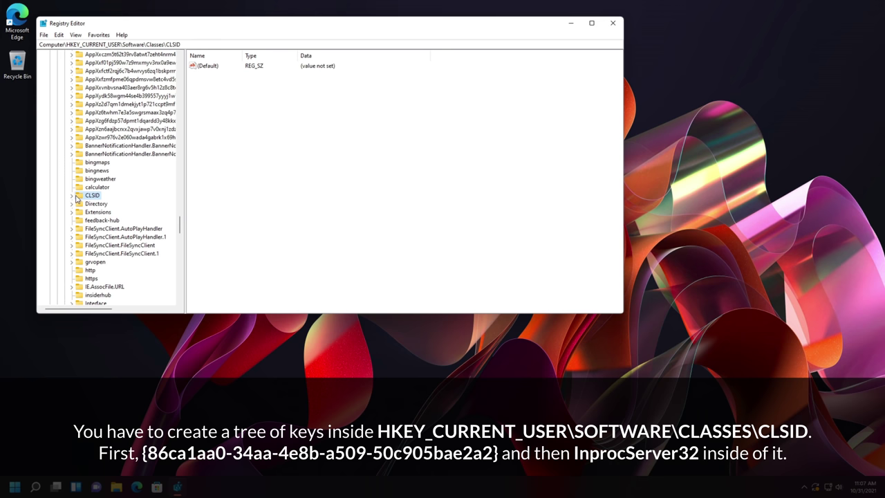
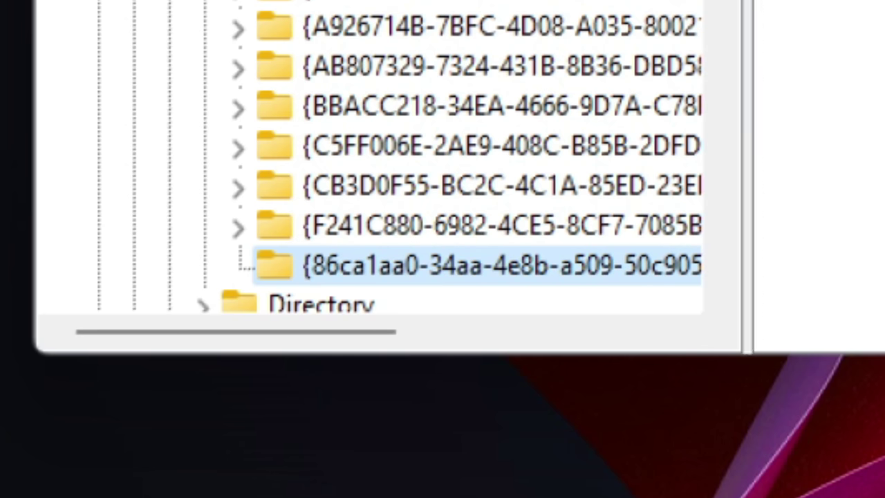
right_click(402, 270)
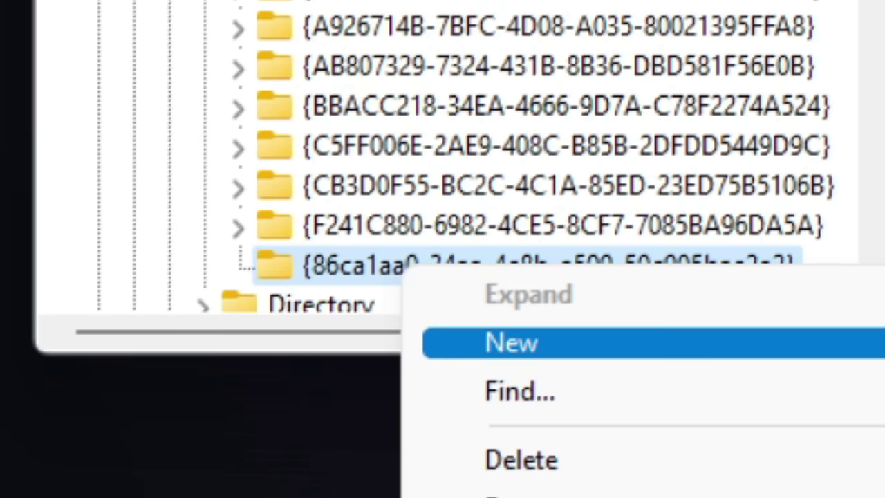
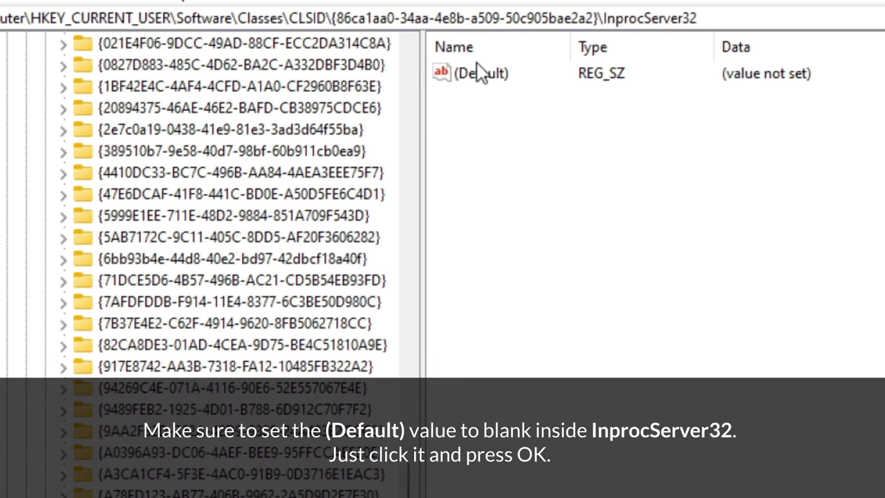
- Set the (Default) value of the InprocServer32 key to blank
click(475, 73)
double_click(468, 81)
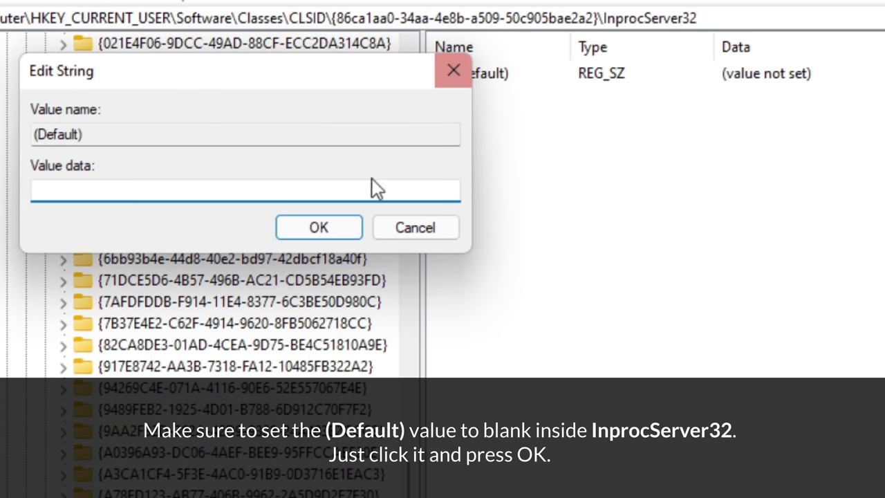
click(330, 229)
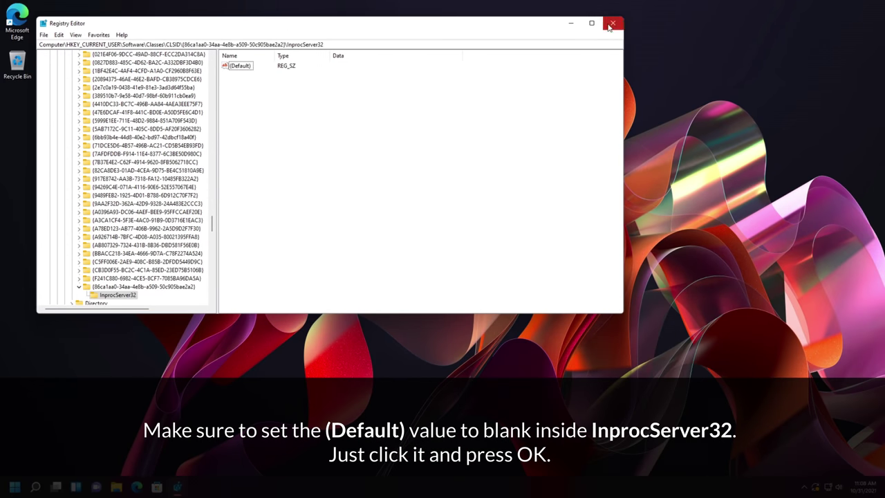
- Dismiss the Registry Editor window and check the desktop's context menu for the new behaviour
click(612, 24)
right_click(350, 171)
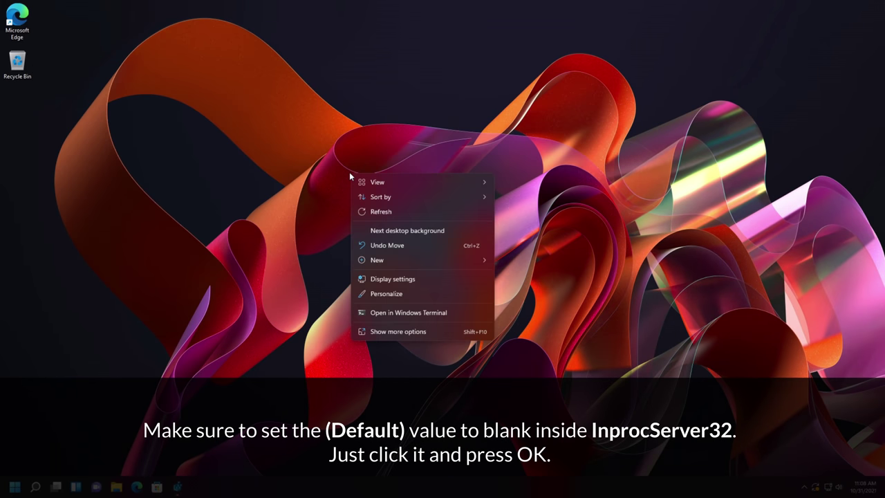
click(328, 243)
right_click(293, 488)
click(273, 395)
- End the Explorer process from the detailed process list in Task Manager
key(ctrl+shift+Escape)
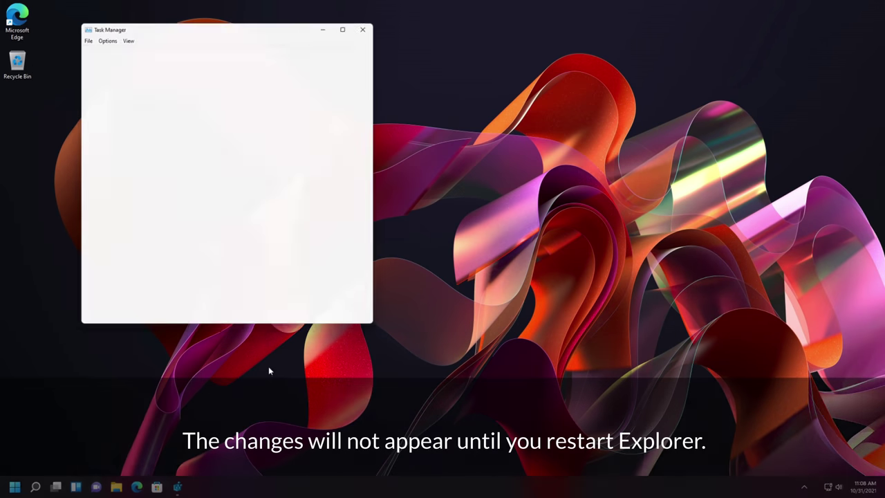
click(229, 46)
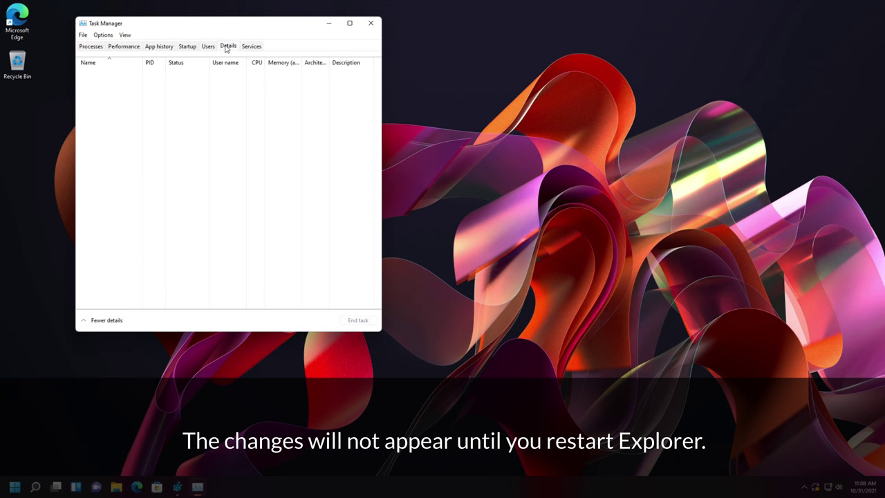
click(94, 171)
key(Delete)
key(Return)
- Start Explorer again by running a new explorer task, and check the desktop's context menu
click(86, 36)
click(86, 47)
text(explorer)
key(Return)
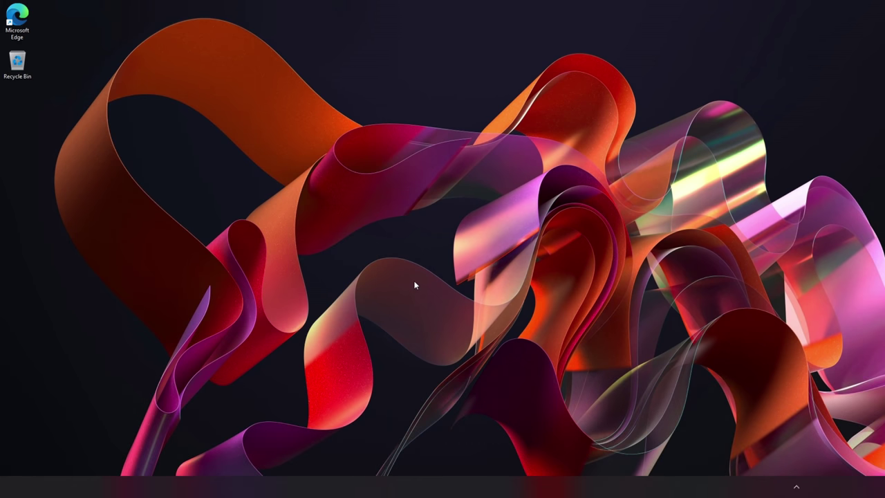
right_click(341, 186)
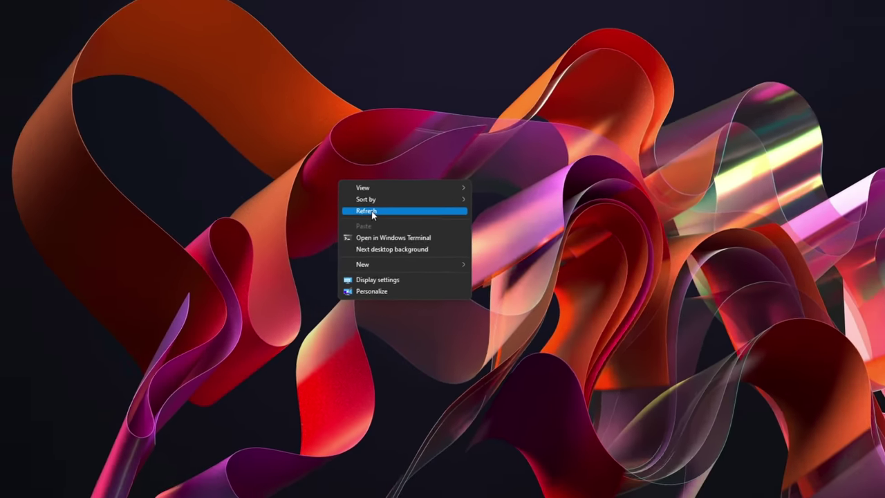
click(374, 180)
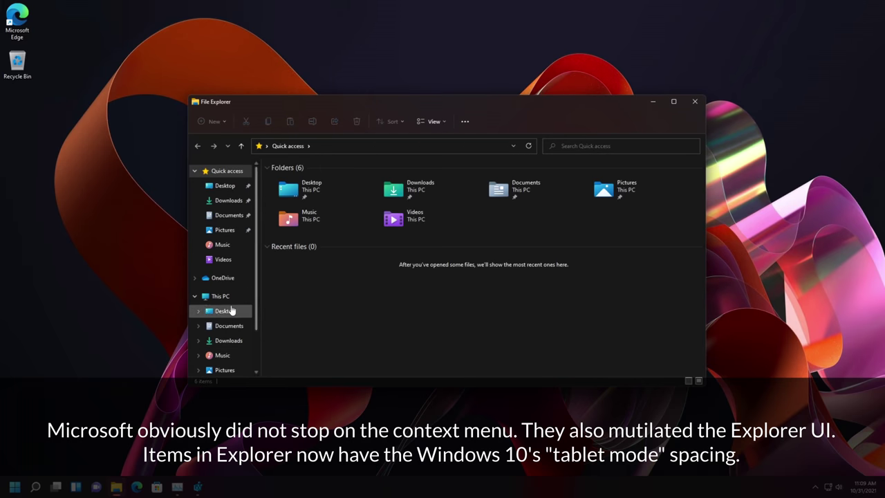
- Open Local Disk (C:) from This PC in File Explorer
click(219, 296)
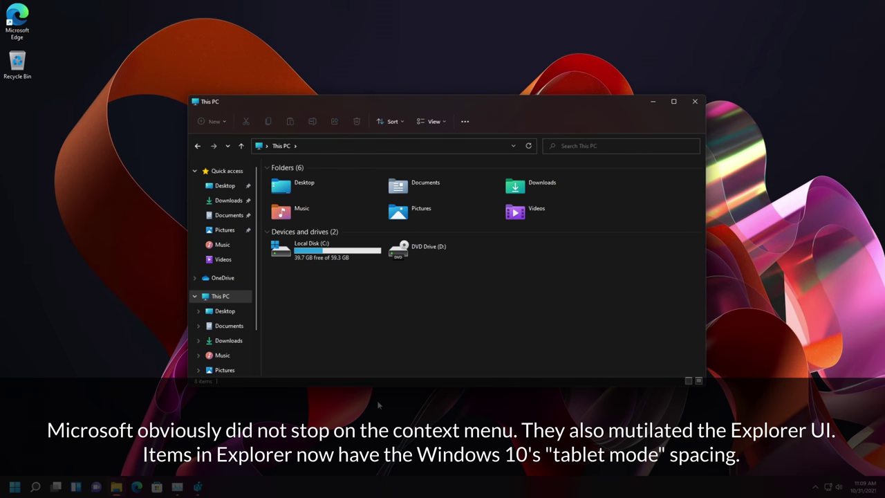
double_click(326, 248)
click(295, 209)
click(297, 224)
- Examine the default spacing of the folders on the C: drive and in the navigation pane by selecting and deselecting items
drag(298, 260, 293, 177)
drag(356, 303, 325, 236)
drag(217, 286, 75, 86)
drag(296, 484, 154, 123)
click(220, 377)
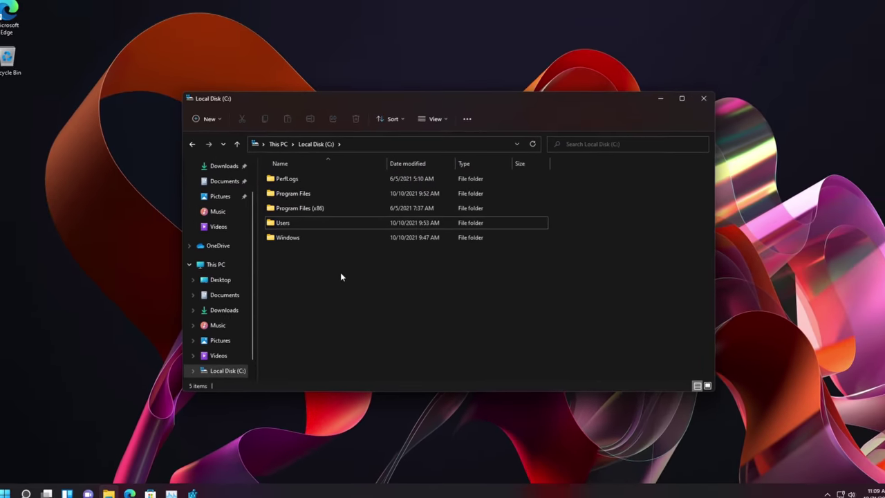
right_click(262, 381)
click(95, 384)
drag(359, 267, 264, 164)
click(380, 289)
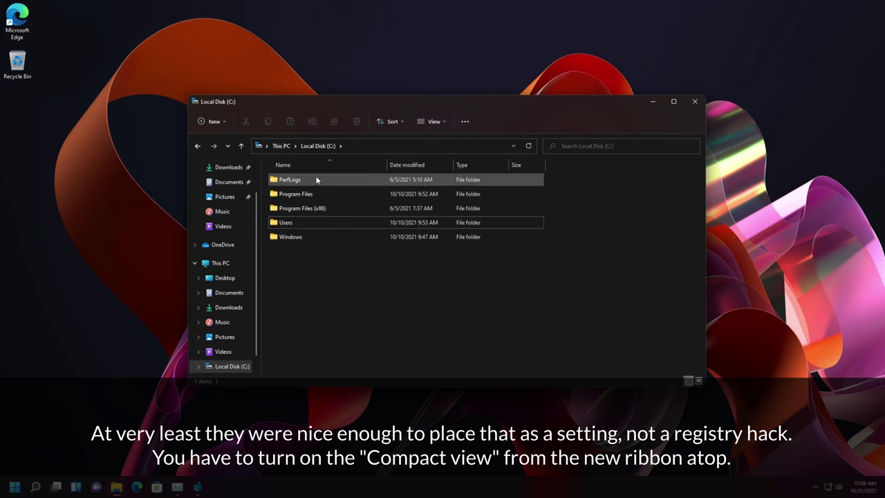
- Turn on Compact view in File Explorer to decrease the space between items
click(443, 124)
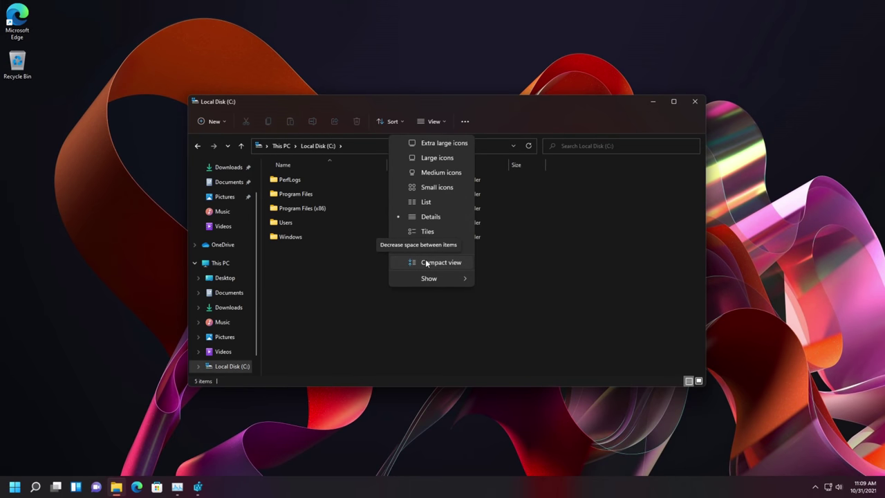
click(433, 373)
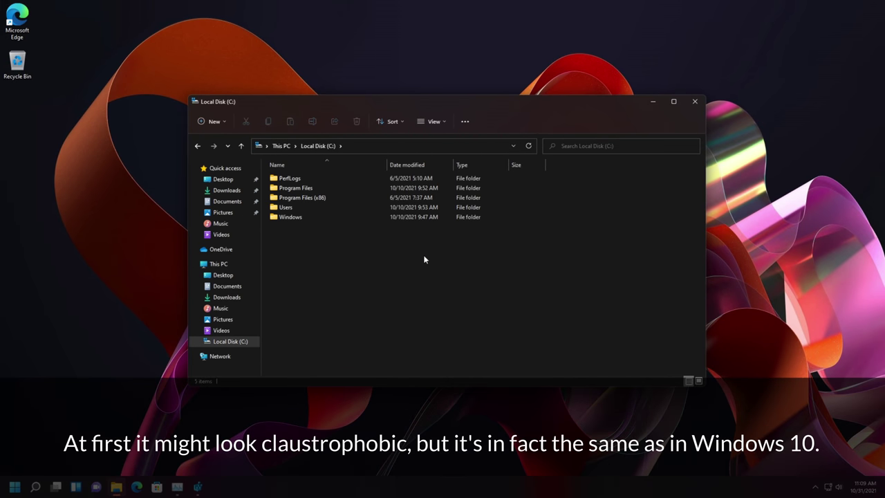
- Select and deselect all folders on the C: drive to examine their compact spacing
drag(401, 284, 287, 166)
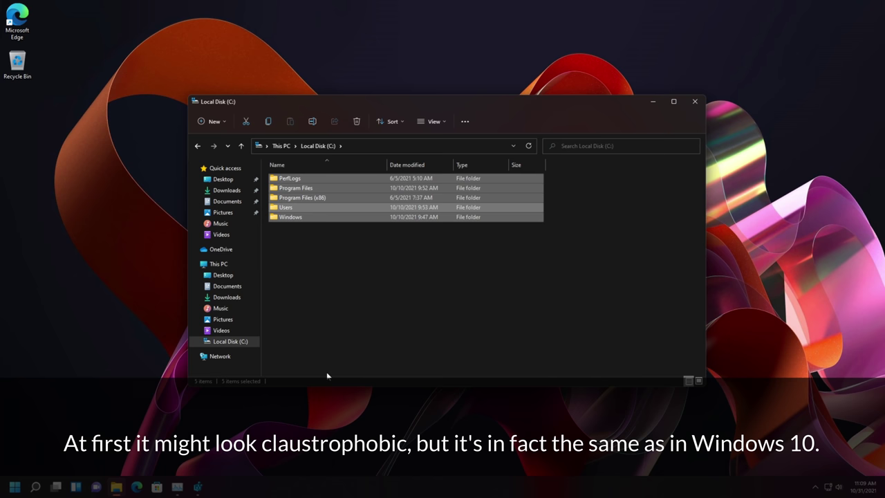
click(344, 325)
drag(443, 327, 292, 152)
click(375, 315)
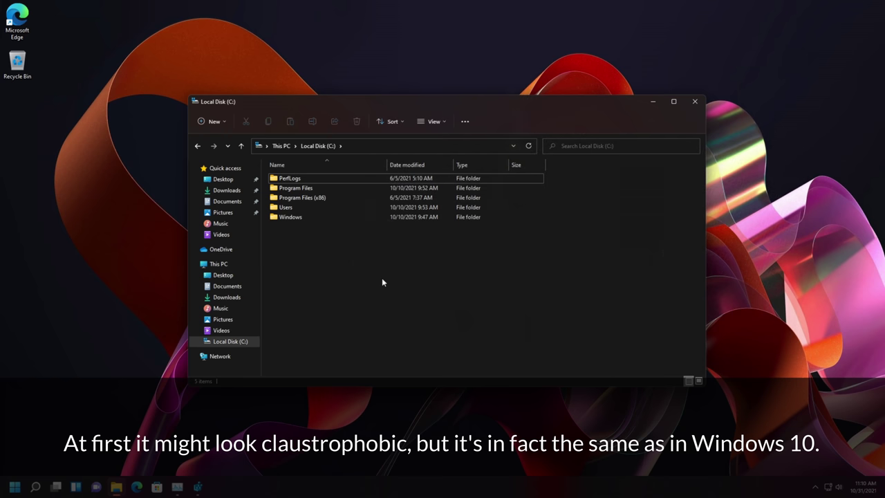
- Examine the "Decrease space between items (compact view)" setting among the advanced view settings in Folder Options
click(465, 121)
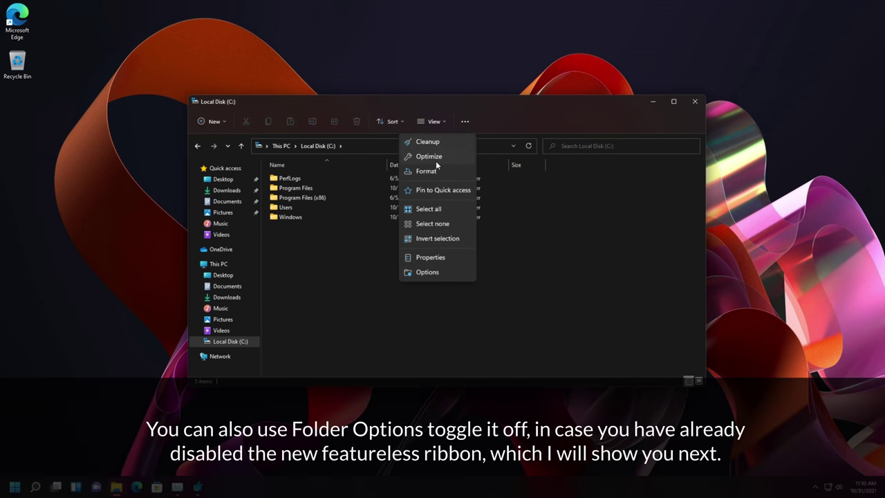
click(426, 272)
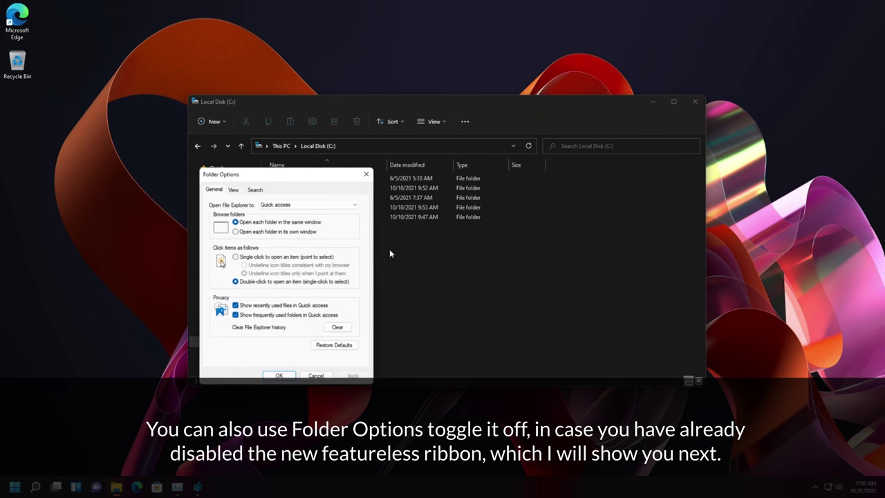
click(235, 189)
click(255, 189)
click(235, 189)
click(214, 191)
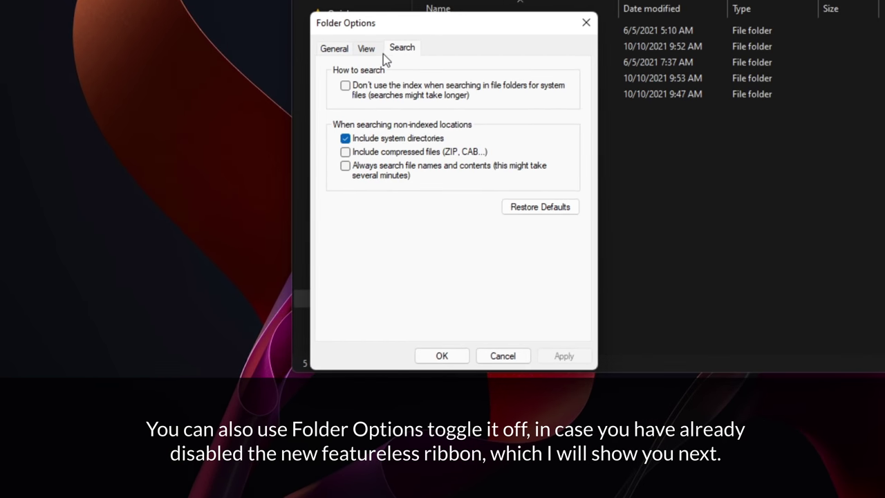
click(364, 50)
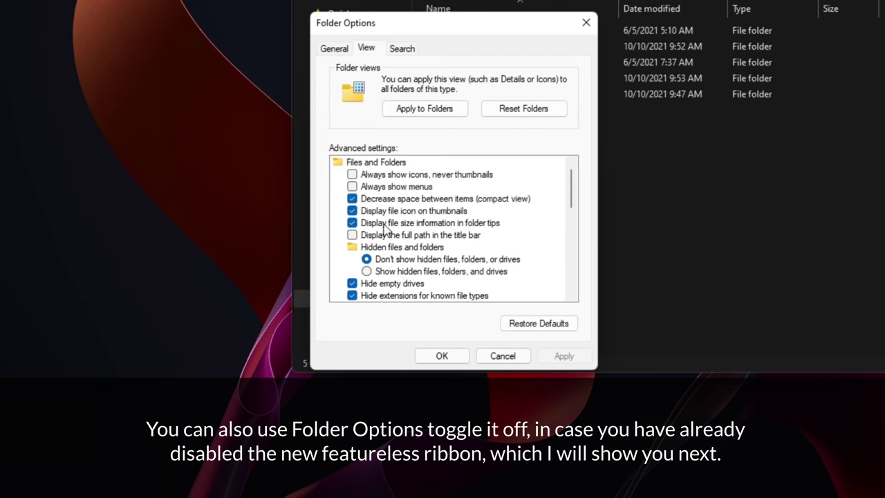
click(475, 198)
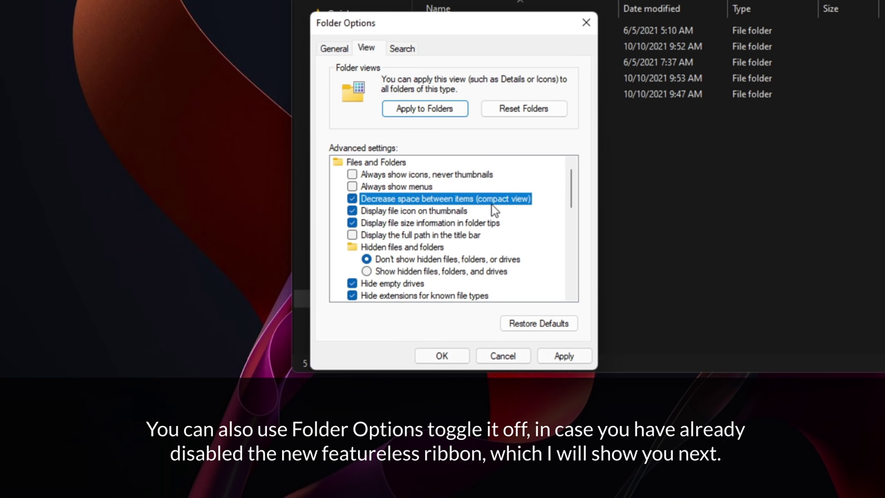
click(334, 49)
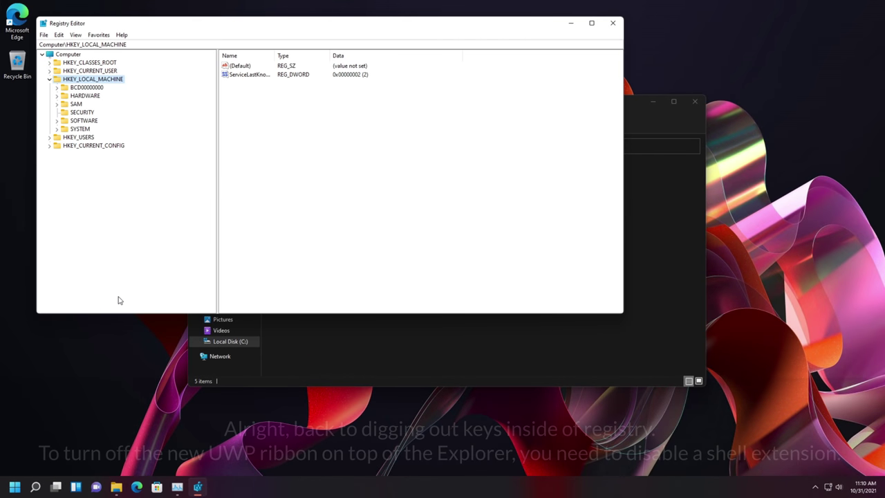
- Switch to Registry Editor and expand the key HKEY_LOCAL_MACHINE\SOFTWARE\Microsoft\Windows
key(Down)
key(Down)
key(Down)
key(Down)
key(Down)
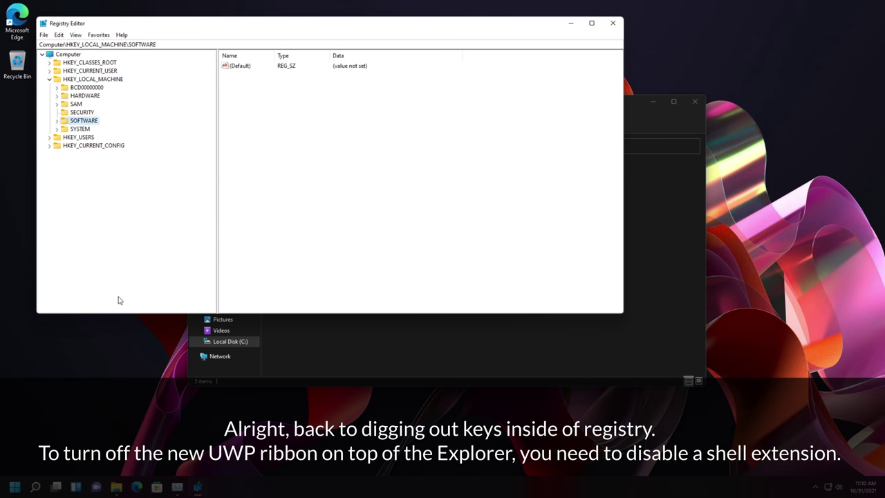
key(Right)
key(m)
key(Right)
key(w)
key(i)
key(Down)
key(Right)
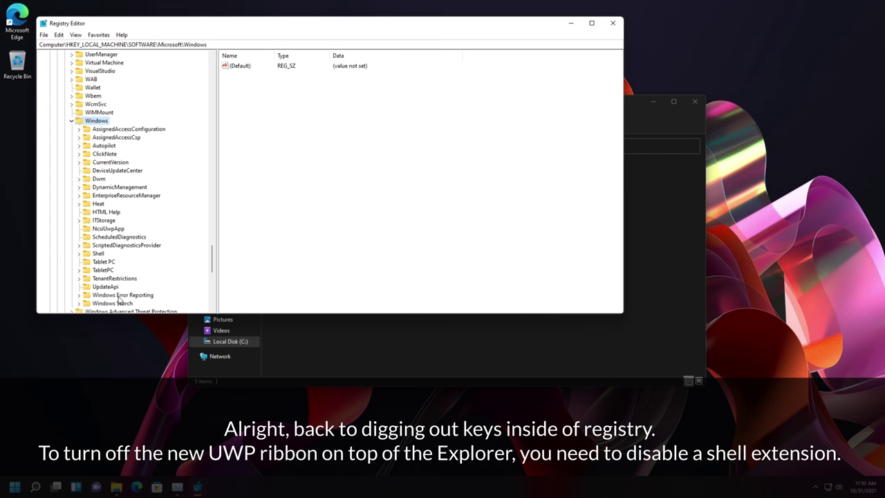
- Expand CurrentVersion\Shell Extensions under the Windows key and check its Approved and Cached subkeys
key(c)
key(u)
key(Right)
key(s)
key(h)
key(e)
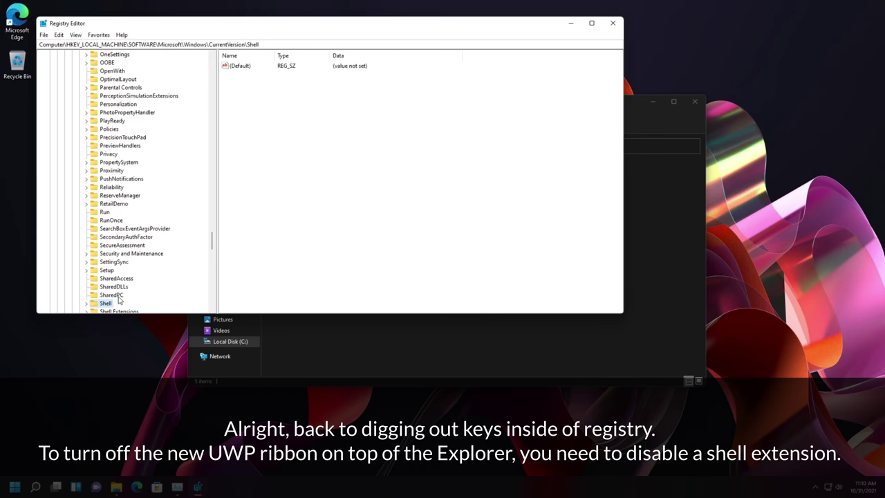
key(Down)
scroll(117, 276, down, 4)
key(Right)
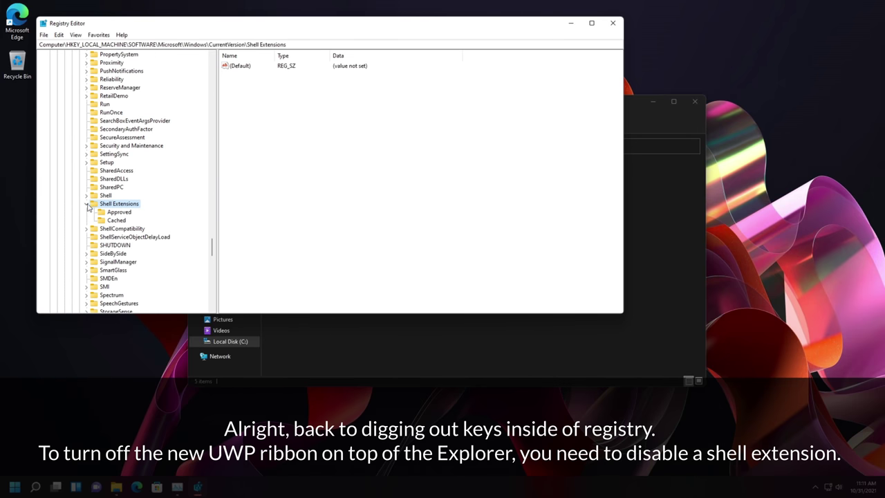
click(116, 214)
click(118, 220)
- Create a new key named Blocked under Shell Extensions and refresh the registry tree
right_click(126, 204)
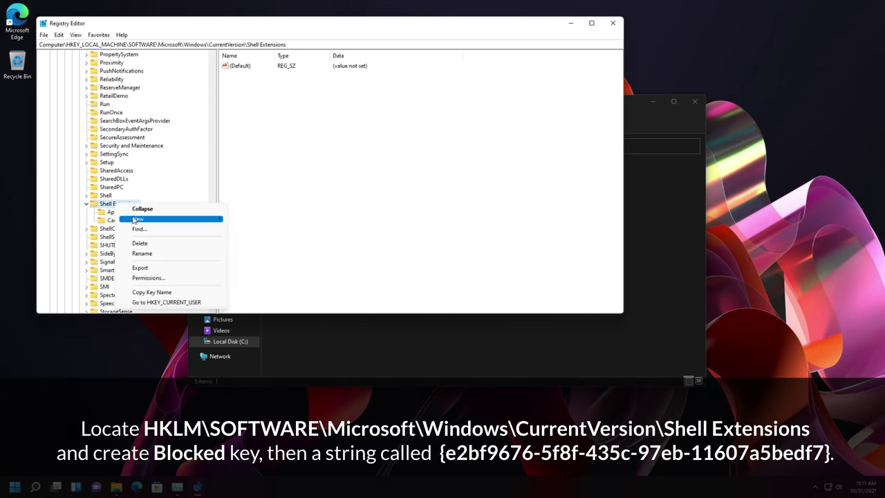
mouse_move(136, 217)
click(242, 218)
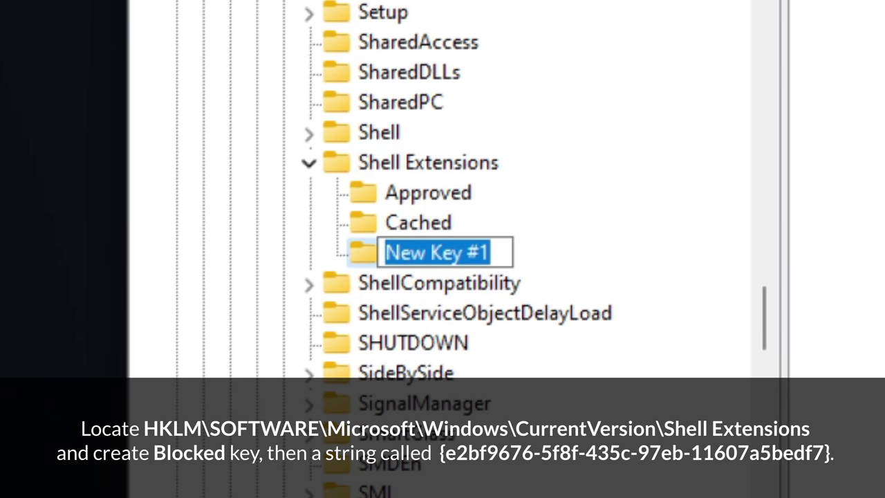
text(Blocked)
key(Return)
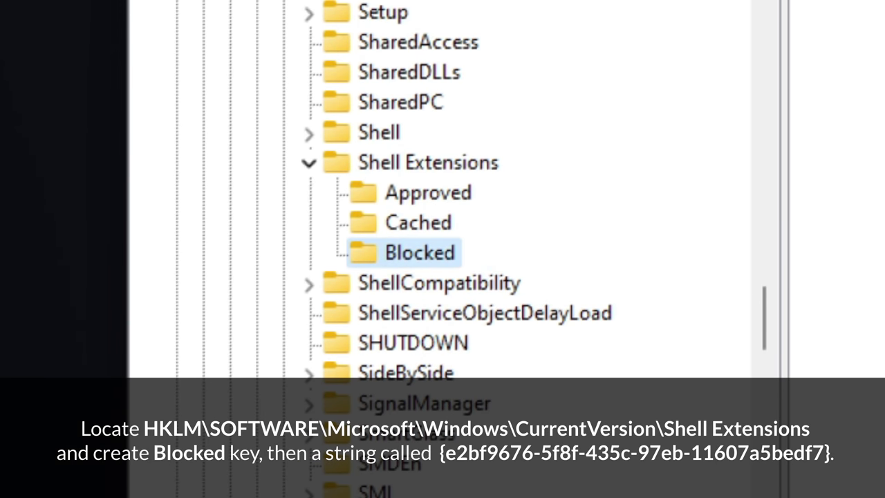
key(F5)
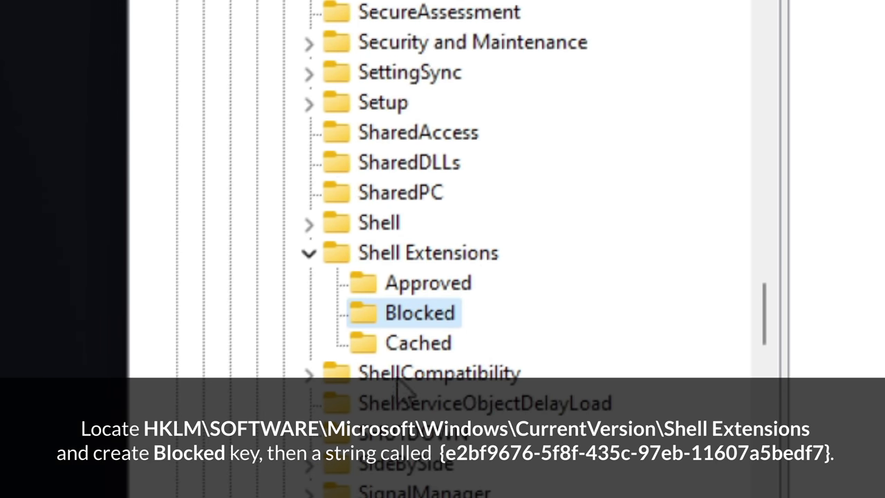
- Create a string value named {e2bf9676-5f8f-435c-97eb-11607a5bedf7} in the Blocked key and widen the name column
right_click(398, 288)
mouse_move(439, 326)
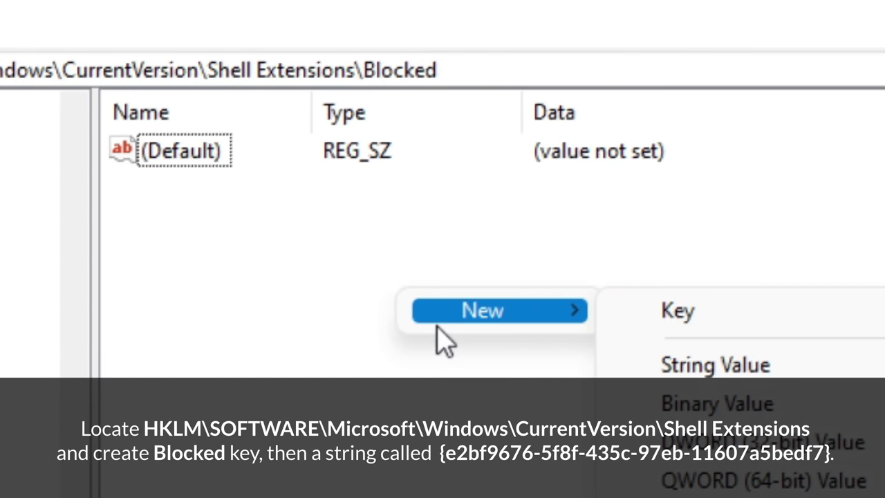
click(716, 367)
text({e2bf)
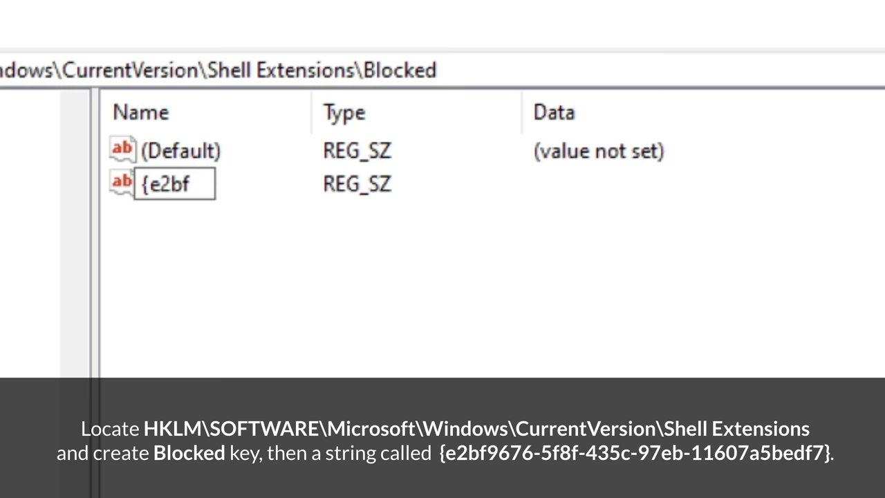
text(9676-5f8f-435c-9)
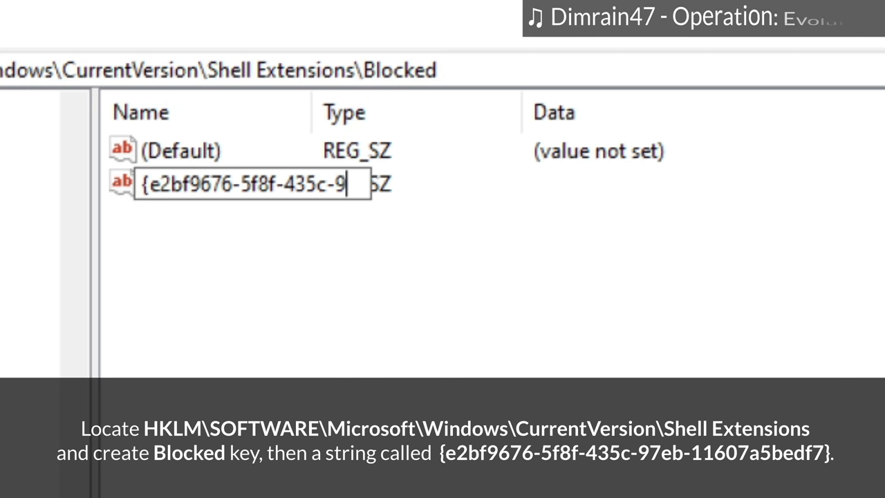
text(7eb-11607a5bedf7})
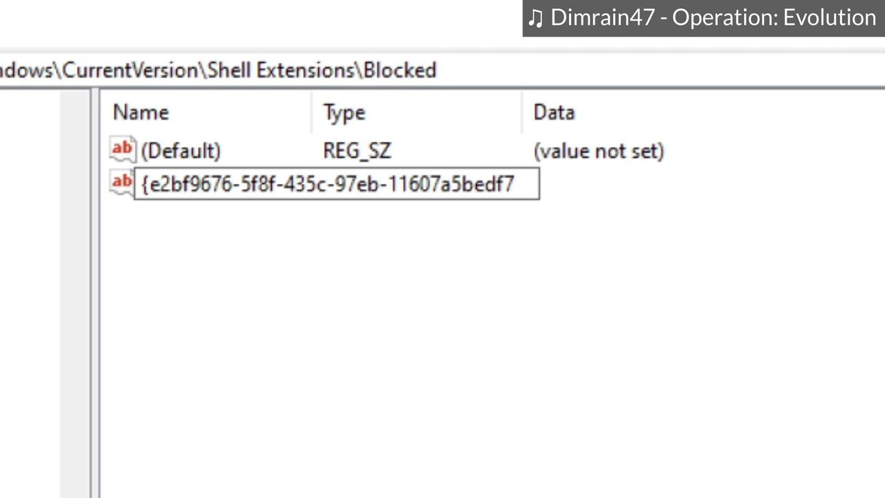
key(Return)
drag(315, 108, 581, 105)
drag(568, 138, 411, 340)
click(411, 340)
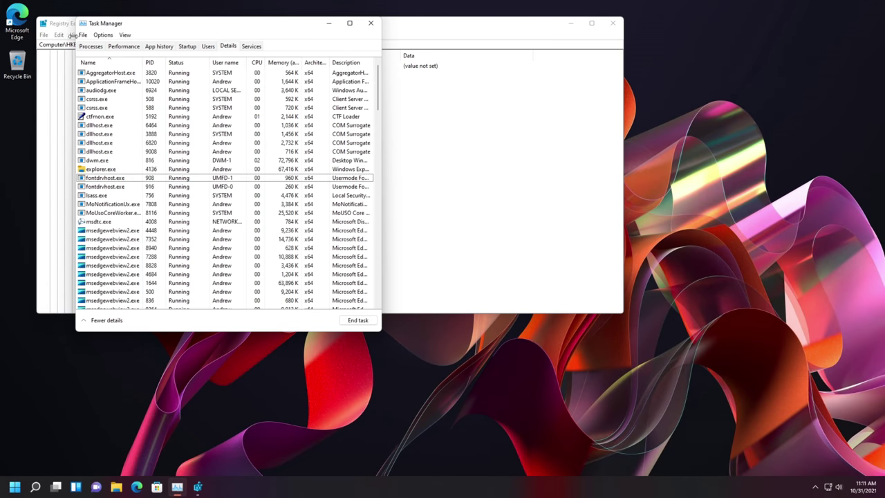
- Restart Explorer from Task Manager by ending explorer.exe and running a new explorer task, then minimize Task Manager
click(89, 169)
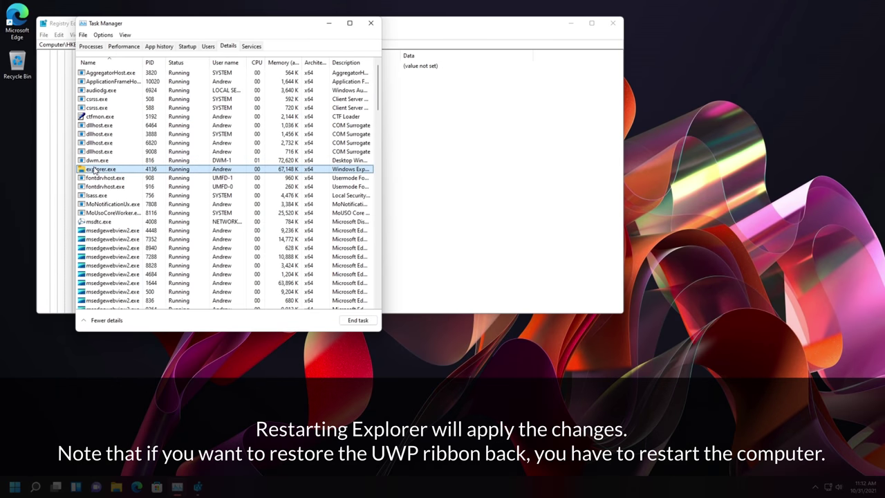
key(Delete)
key(Return)
click(88, 49)
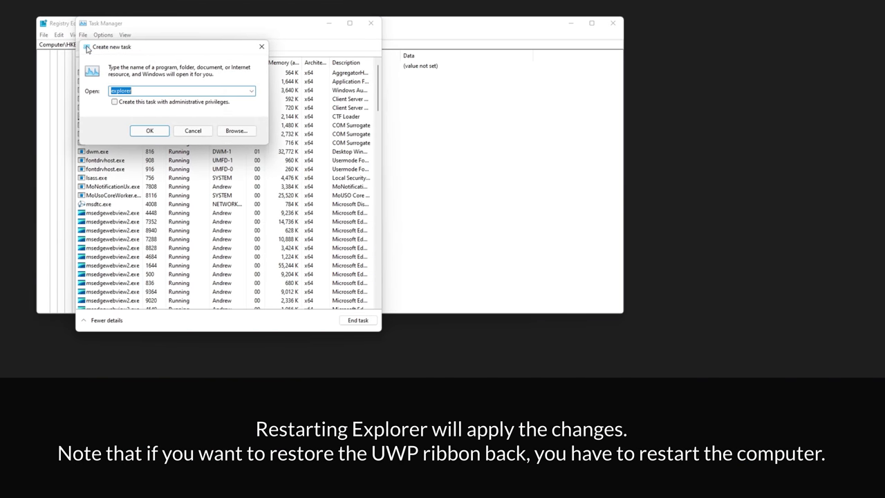
key(Return)
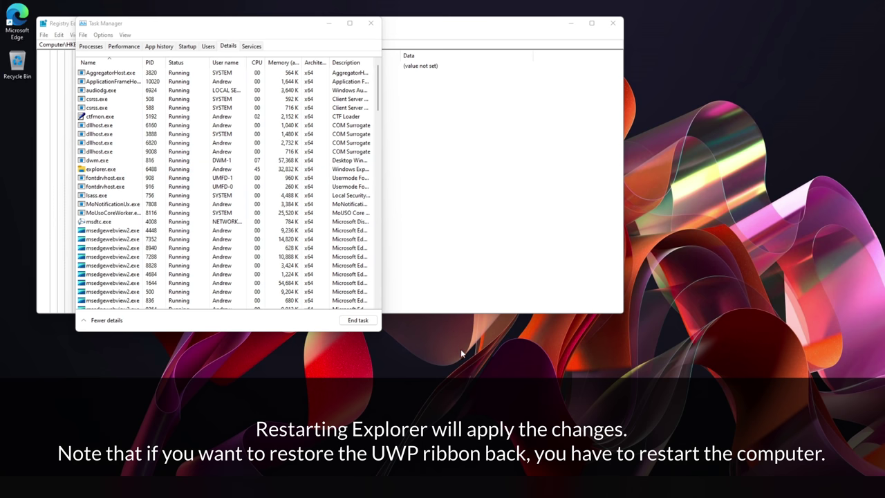
click(330, 24)
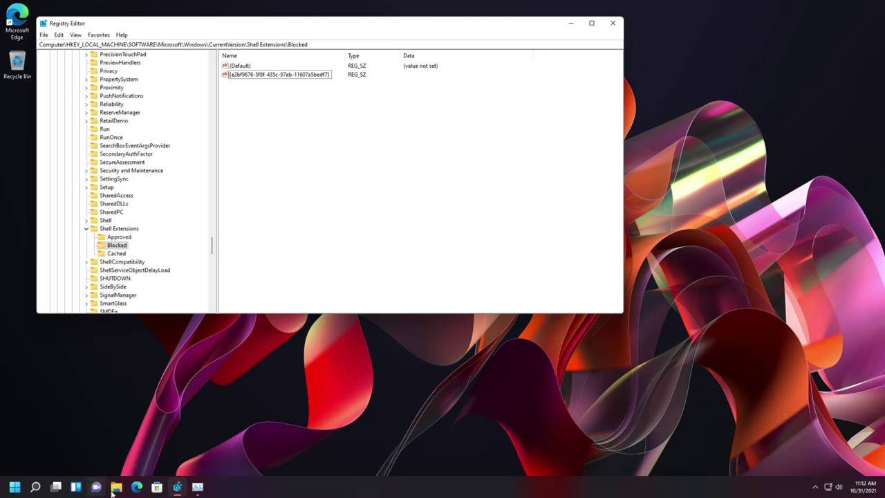
- Open File Explorer, keep its classic ribbon expanded, and go to This PC
click(119, 488)
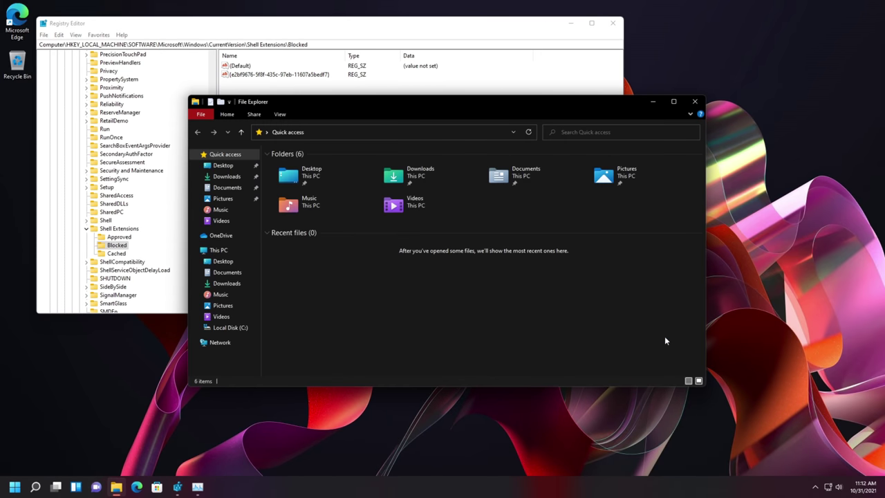
click(228, 114)
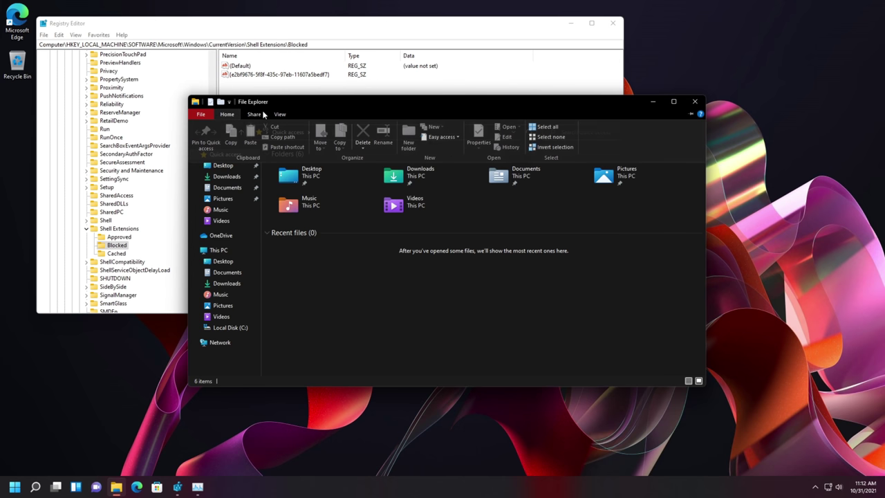
double_click(254, 115)
click(689, 114)
click(689, 114)
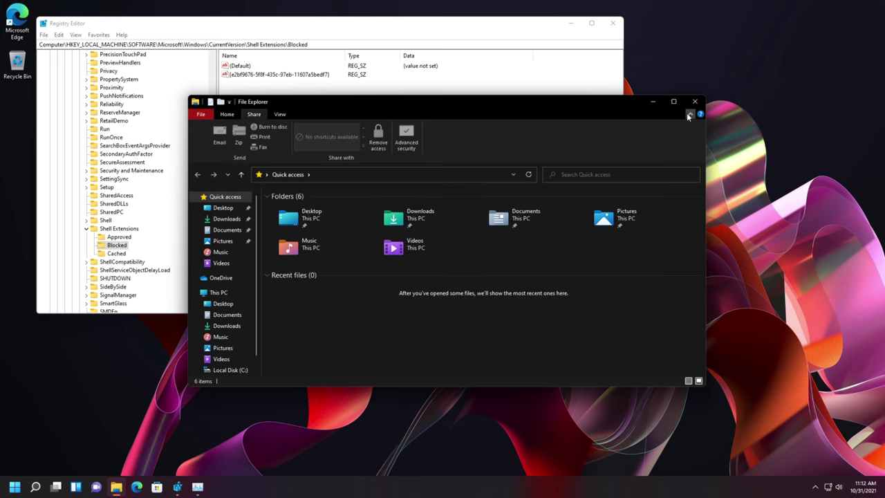
click(218, 293)
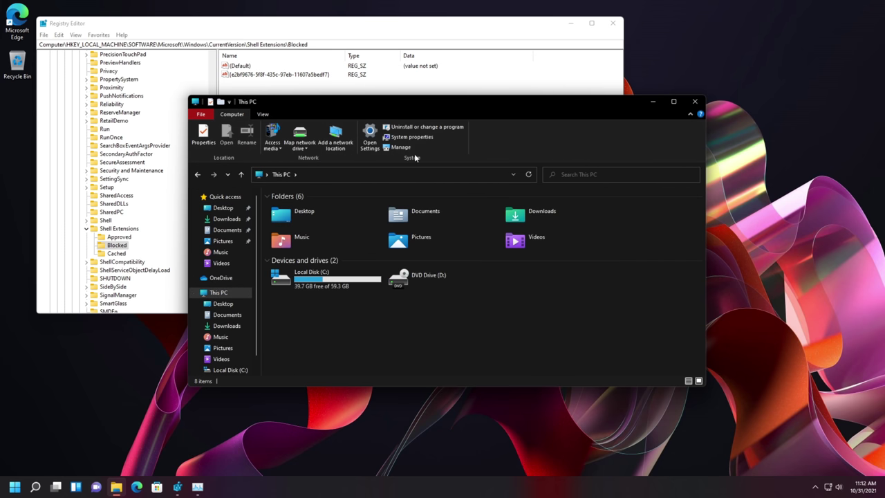
- Examine the context menus of the Windows 11 taskbar and the Start button
right_click(401, 488)
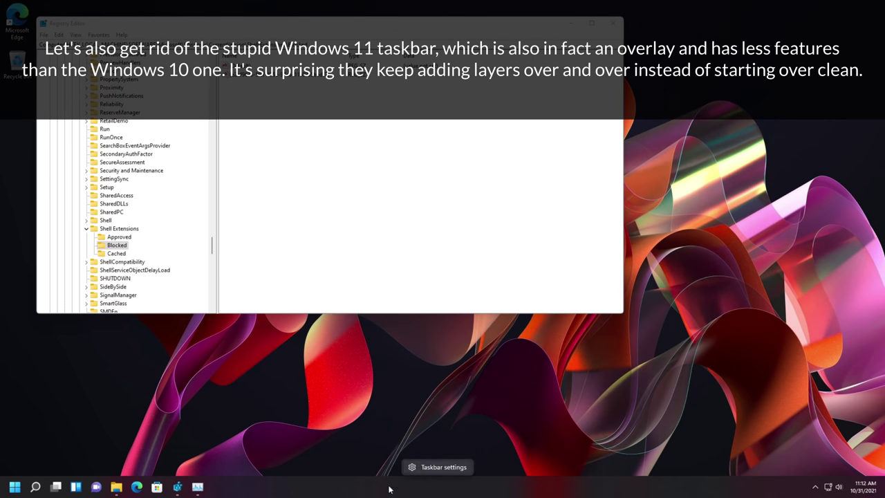
click(353, 469)
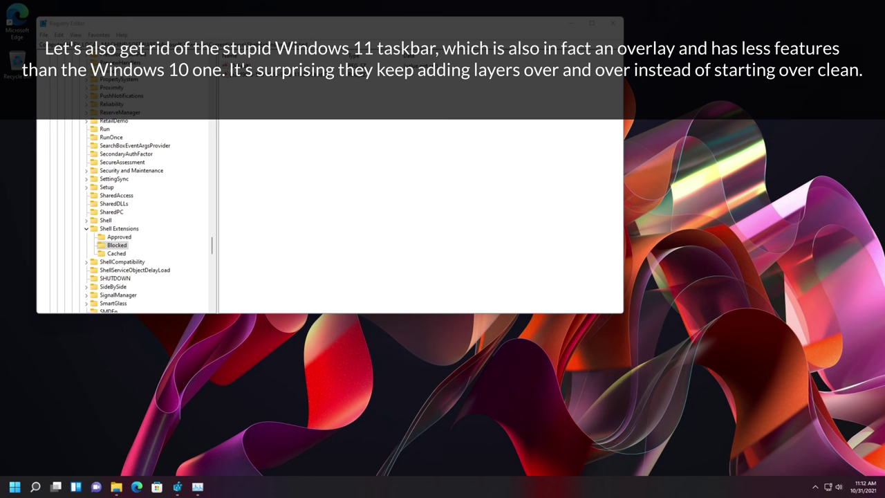
right_click(15, 487)
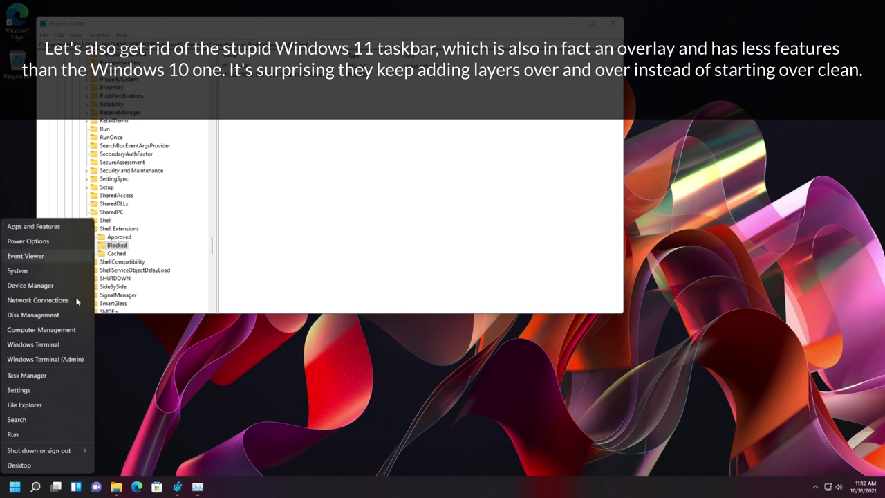
right_click(292, 491)
right_click(409, 488)
right_click(387, 487)
click(434, 489)
right_click(418, 487)
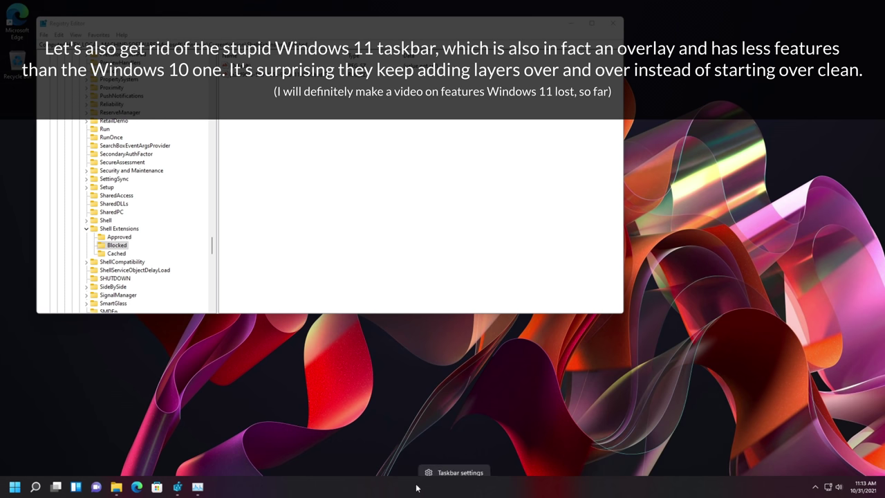
right_click(415, 487)
right_click(415, 486)
click(449, 389)
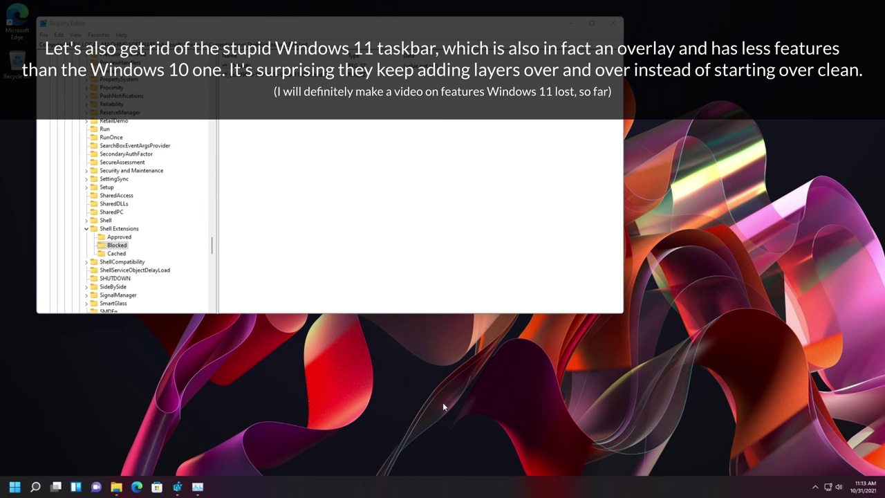
right_click(408, 488)
click(340, 453)
- Collapse the Shell Extensions key and open the Packages key under Shell\Update in the same CurrentVersion branch
click(91, 233)
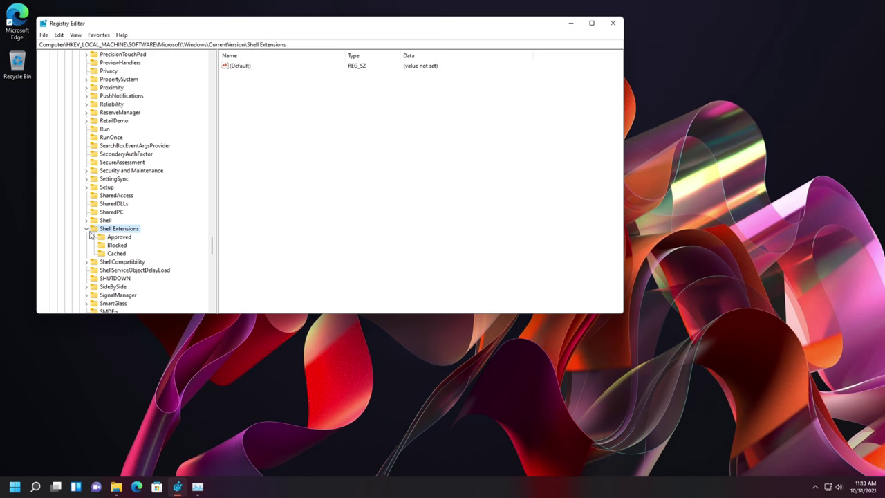
click(87, 229)
click(105, 221)
click(86, 221)
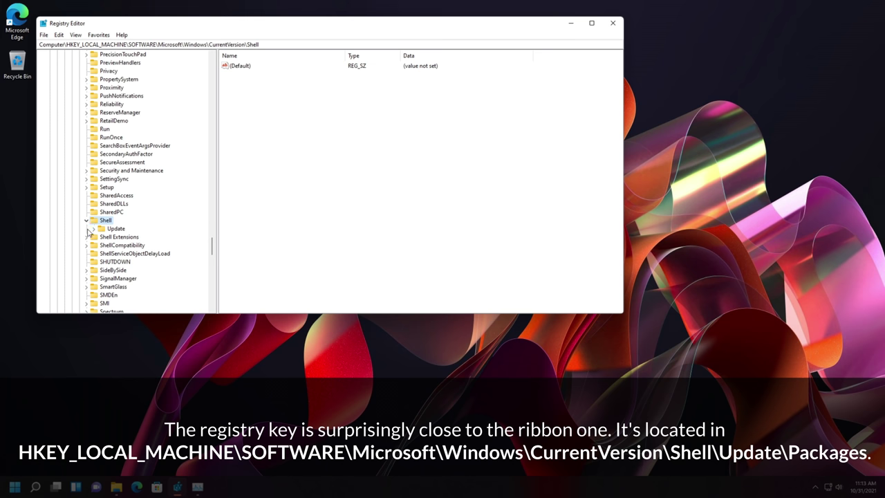
click(94, 229)
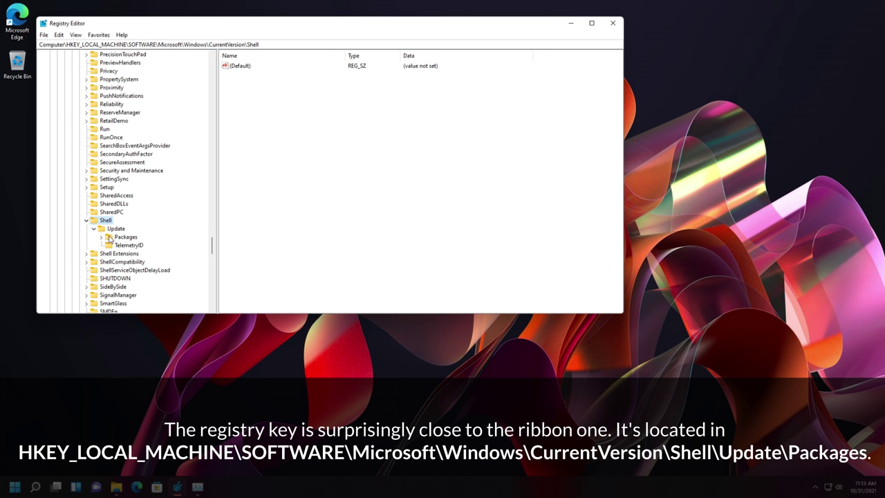
click(111, 238)
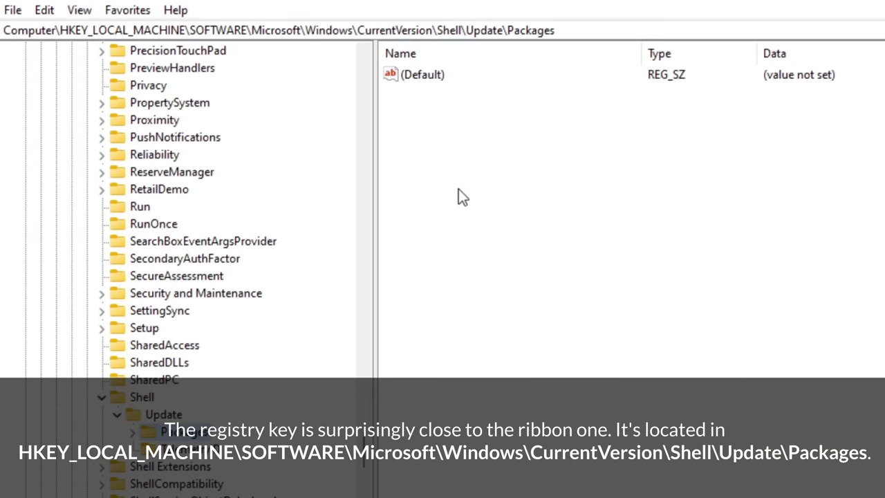
- Create a DWORD (32-bit) value named UndockingDisabled in the Packages key and set its data to 1
right_click(258, 119)
mouse_move(260, 127)
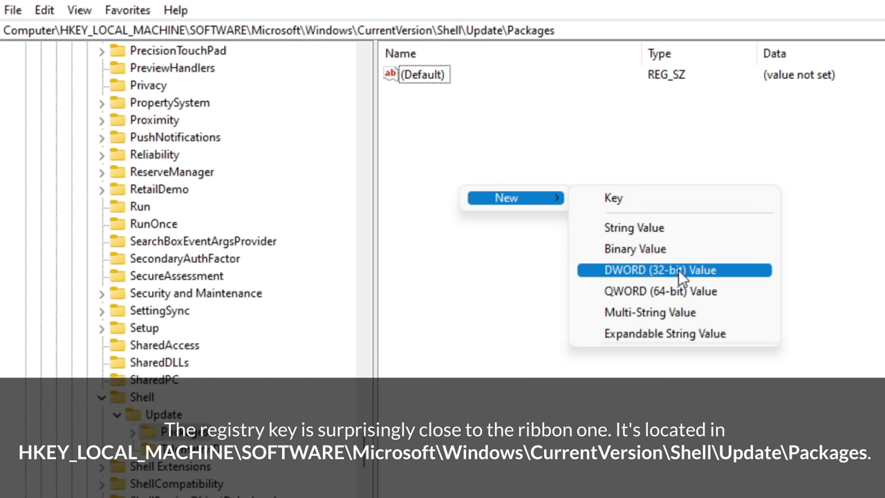
click(654, 272)
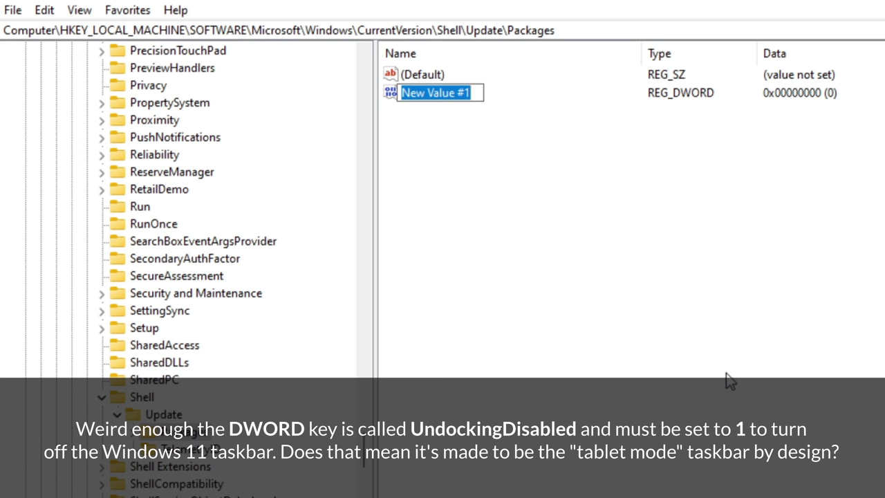
text(UndockingDisa)
text(vled)
key(BackSpace)
key(BackSpace)
key(BackSpace)
text(led)
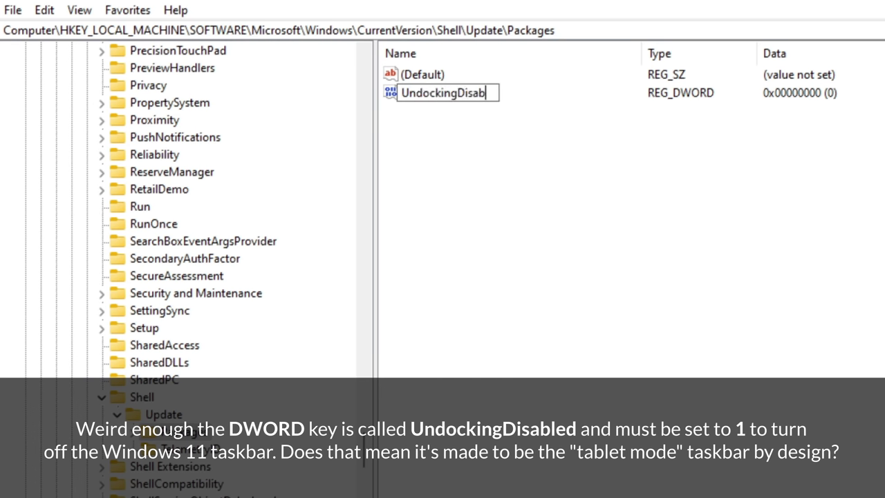
key(Return)
key(Return)
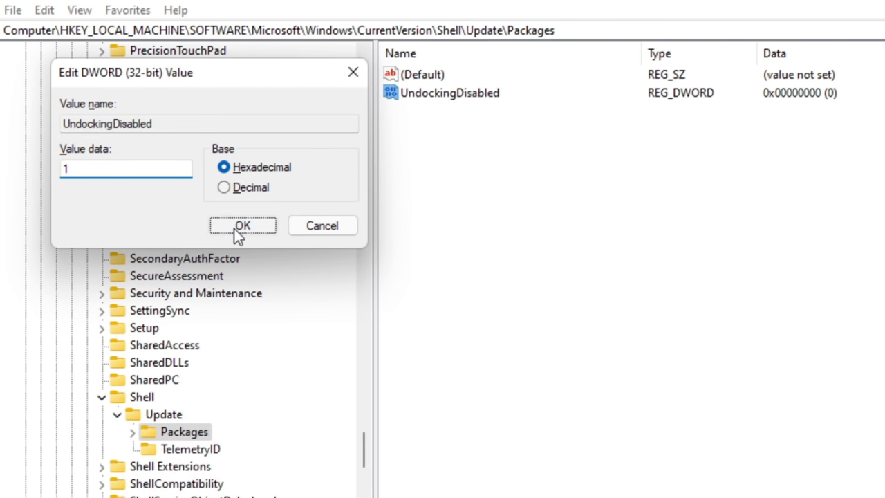
click(240, 227)
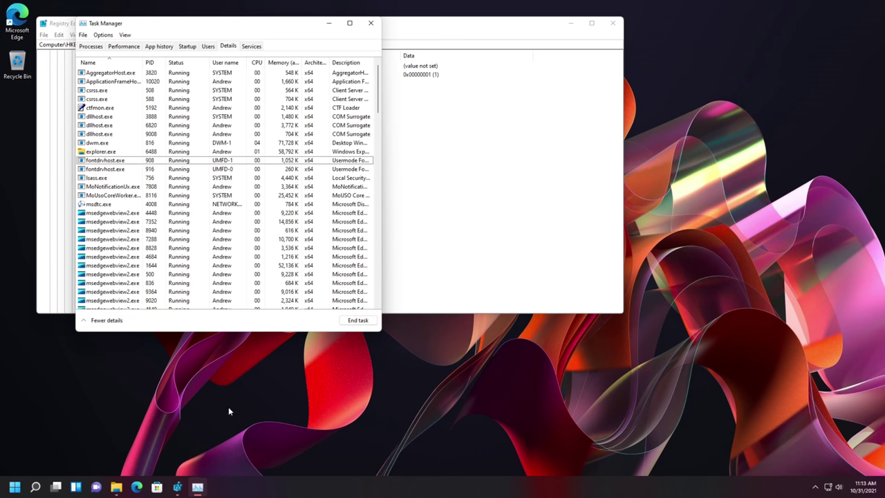
- Restart Explorer from Task Manager by ending explorer.exe and running it as a new task, and minimize Task Manager
click(112, 153)
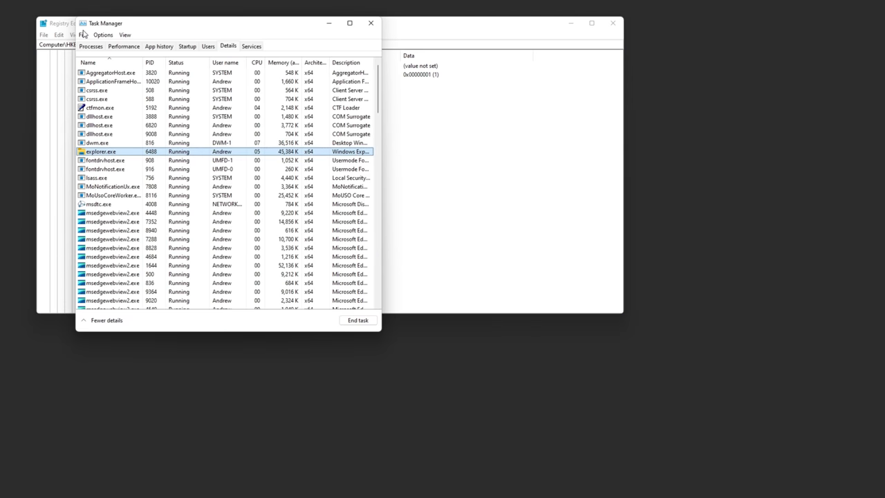
click(83, 35)
click(99, 48)
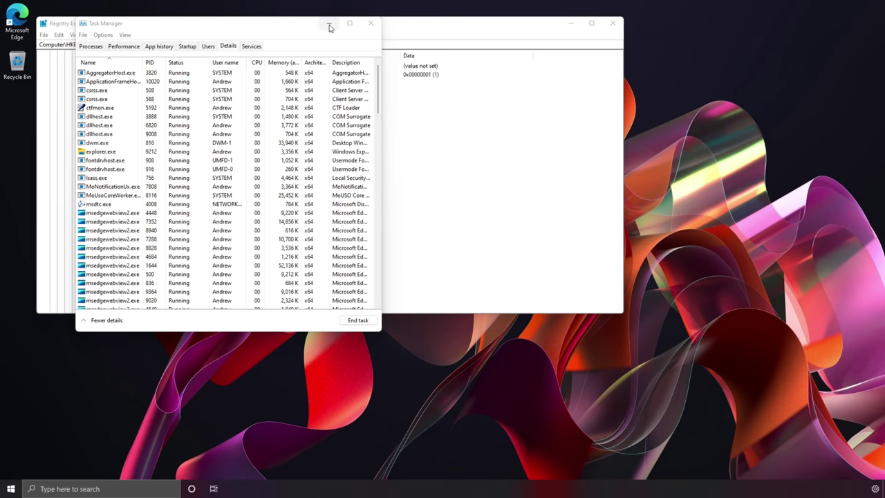
click(329, 24)
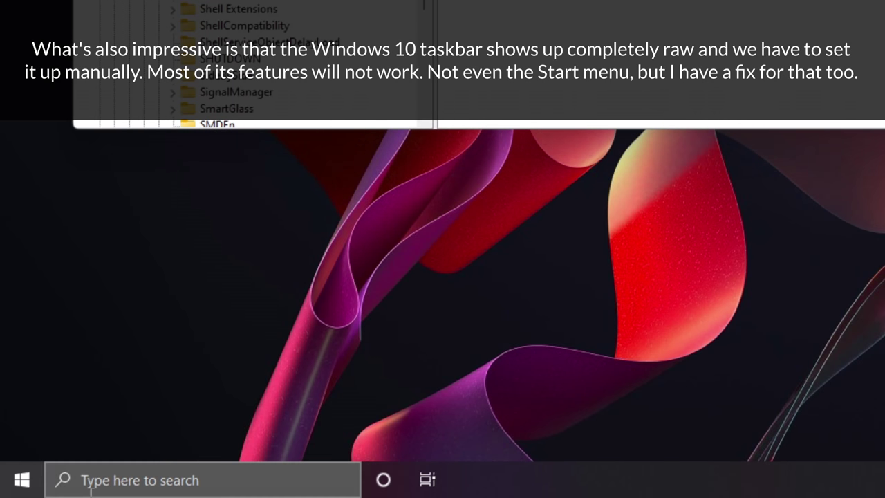
- Test the Start button of the Windows 10 taskbar and examine the taskbar's context menu
click(24, 482)
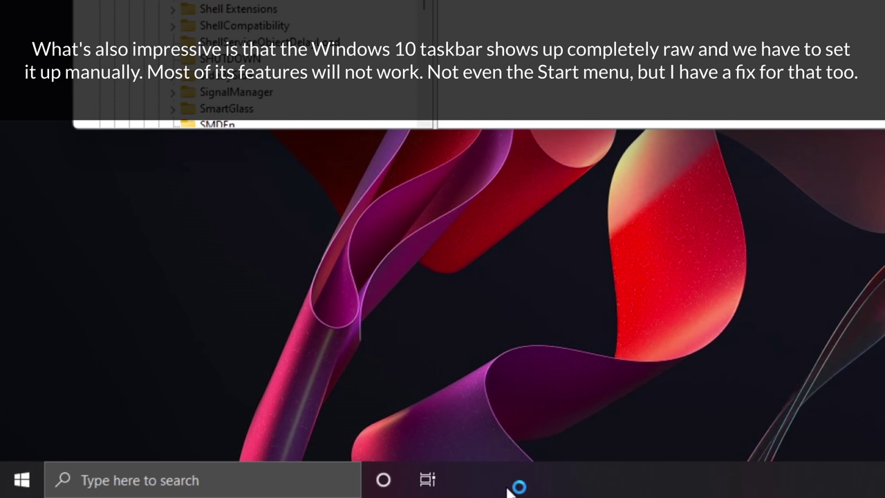
right_click(747, 491)
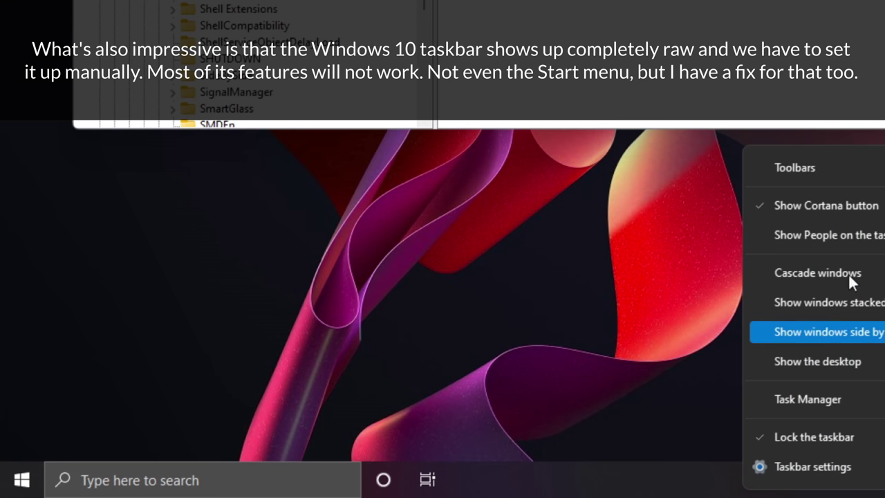
click(667, 284)
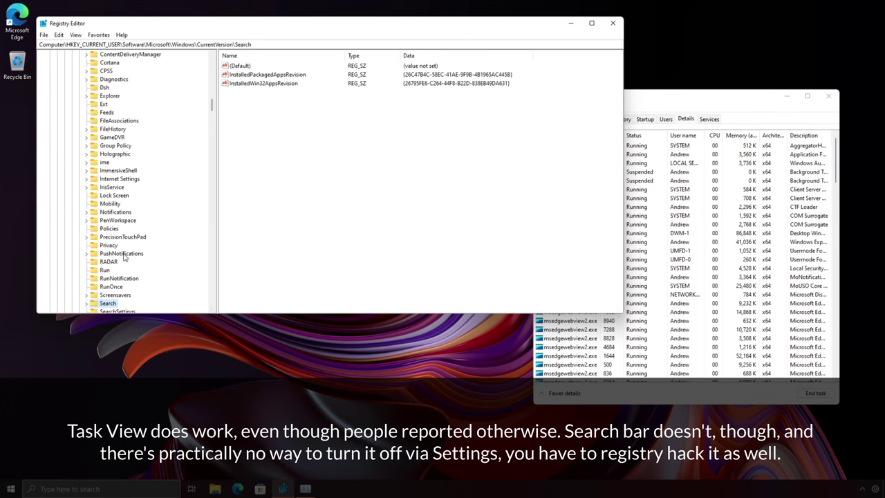
- Create a DWORD (32-bit) value named SearchboxTaskbarMode in the HKEY_CURRENT_USER CurrentVersion\Search key, keeping its default data
scroll(124, 257, down, 2)
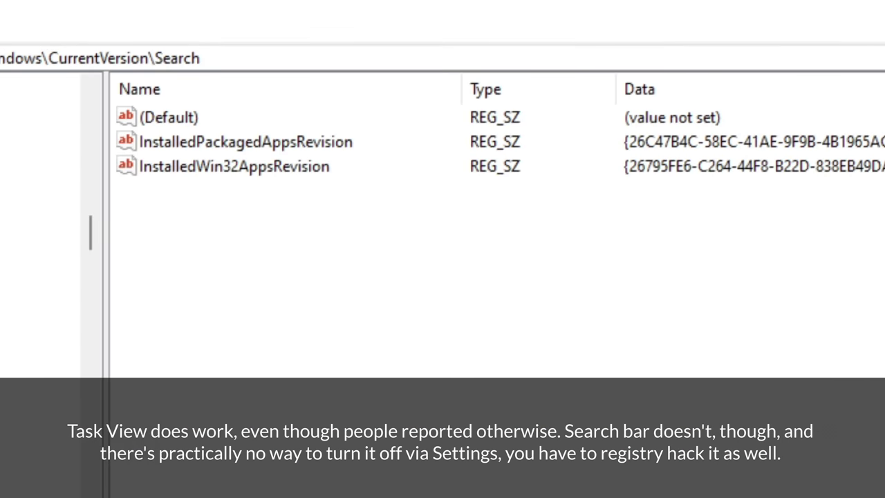
right_click(276, 151)
mouse_move(311, 377)
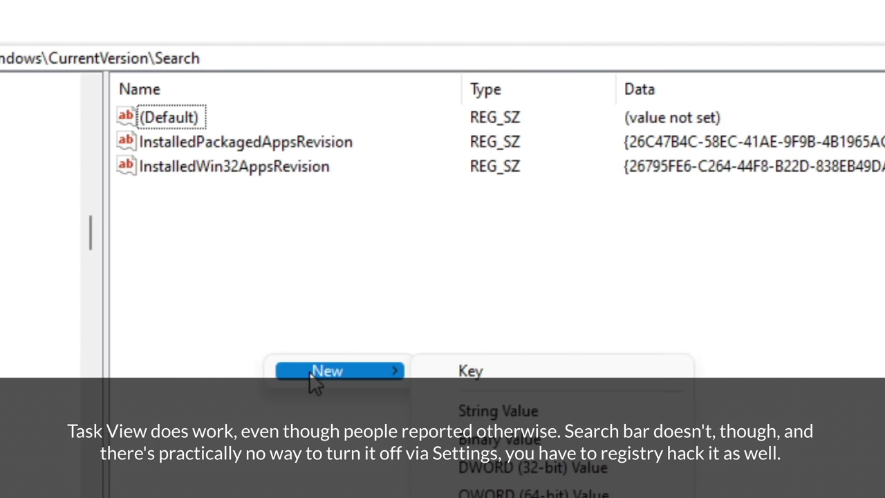
click(494, 468)
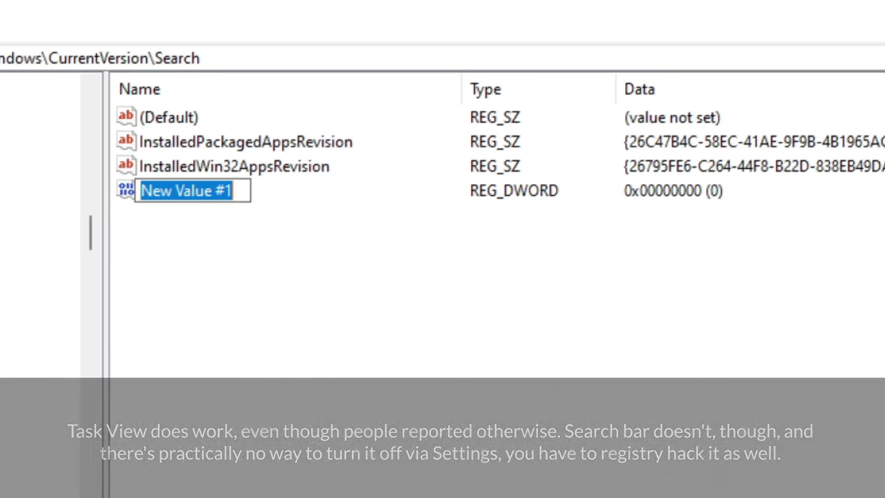
text(Searchb)
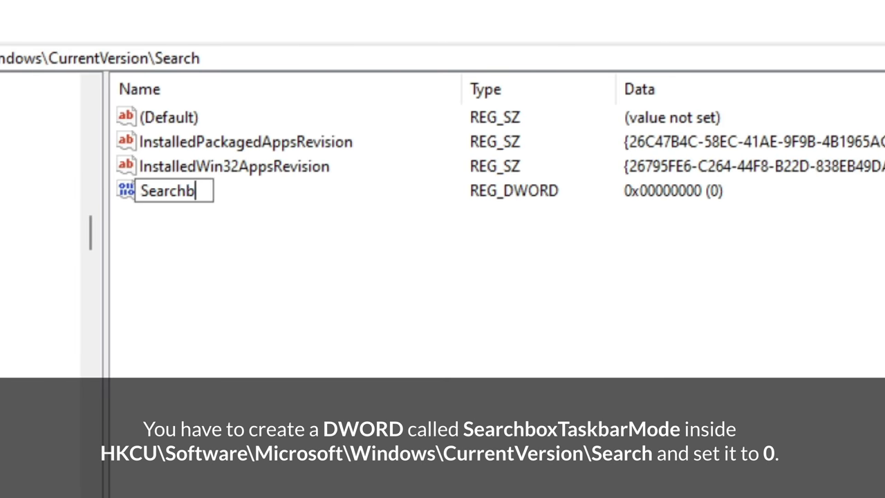
text(oxTas)
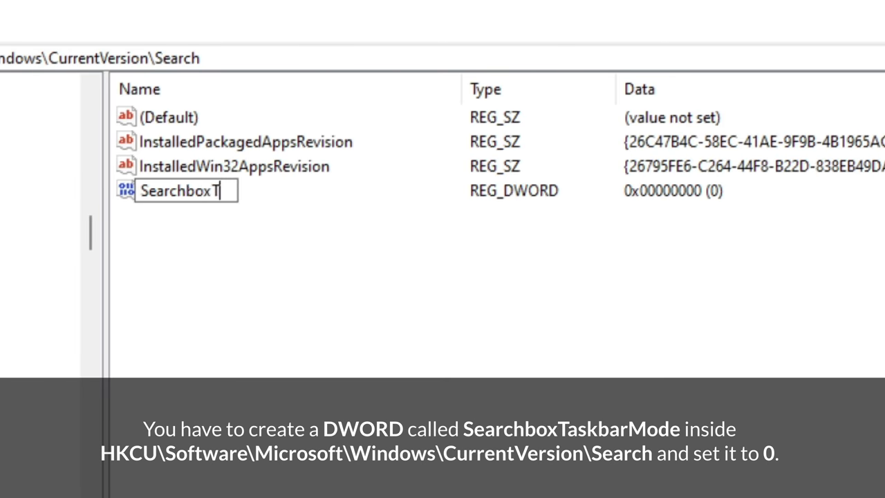
key(BackSpace)
key(BackSpace)
key(BackSpace)
text(TaskbarMode)
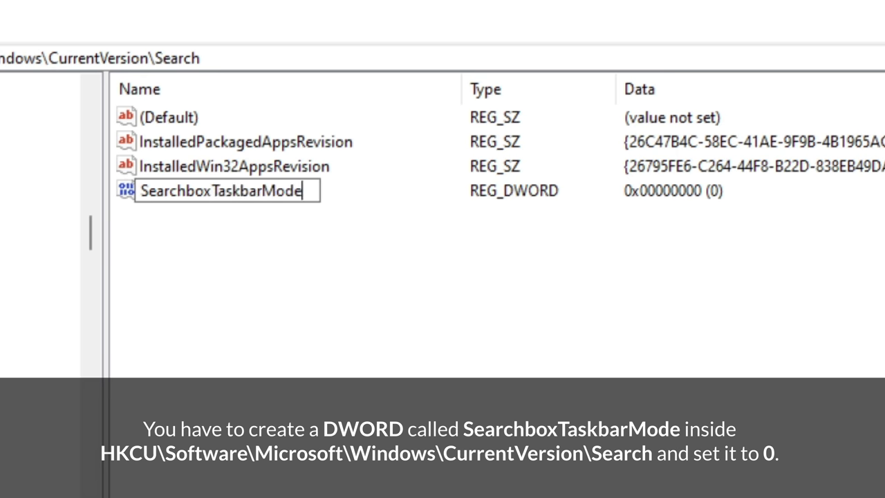
key(Return)
click(348, 298)
drag(389, 280, 472, 484)
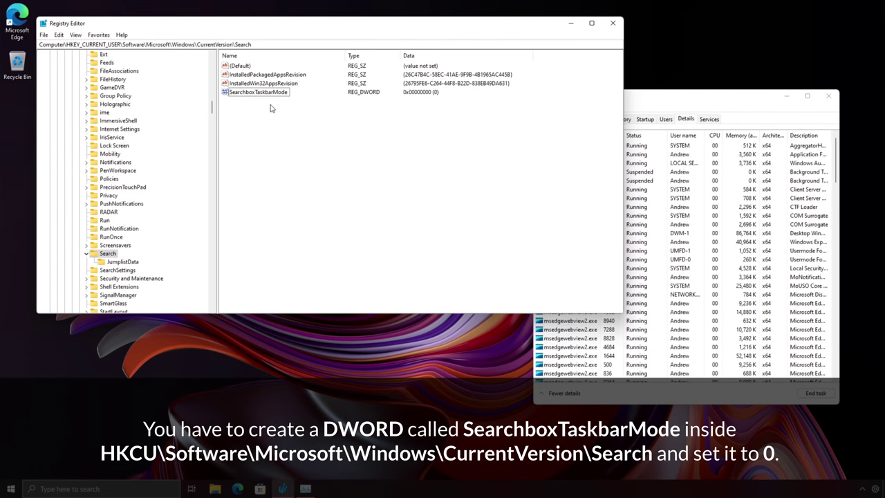
click(261, 96)
click(397, 140)
- End explorer.exe in Task Manager and run it again as a new task to apply the search box change
click(644, 286)
click(585, 233)
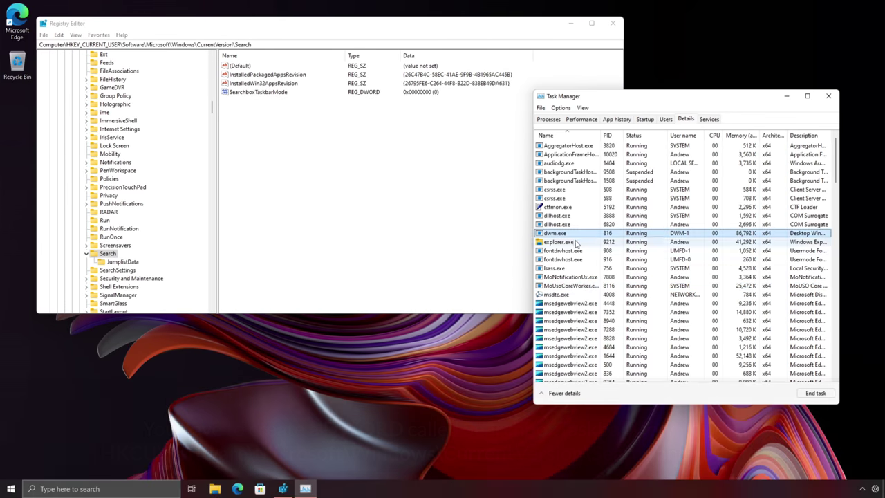
click(577, 242)
key(Delete)
key(Return)
click(541, 107)
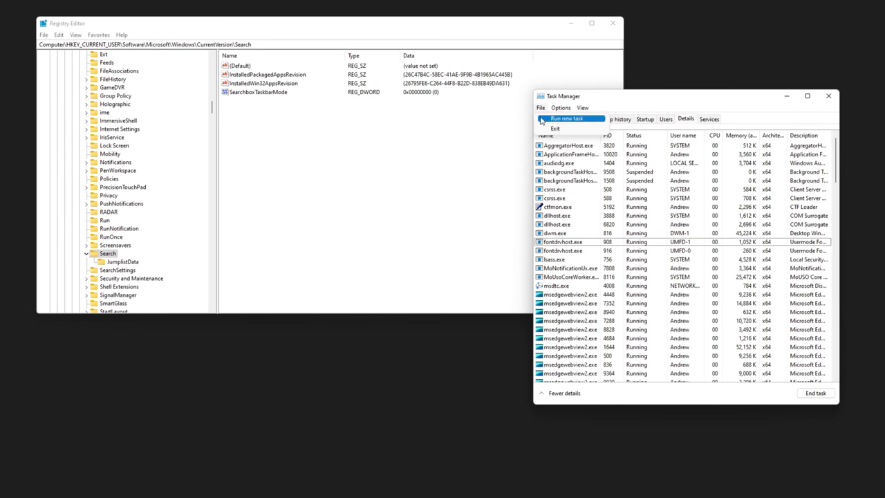
click(541, 121)
key(Return)
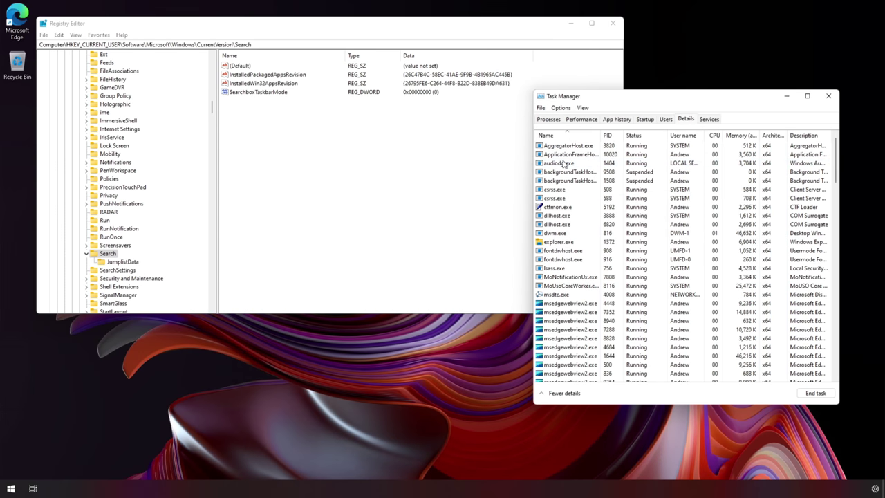
- Check that Task View works by opening and closing it from the taskbar
click(33, 490)
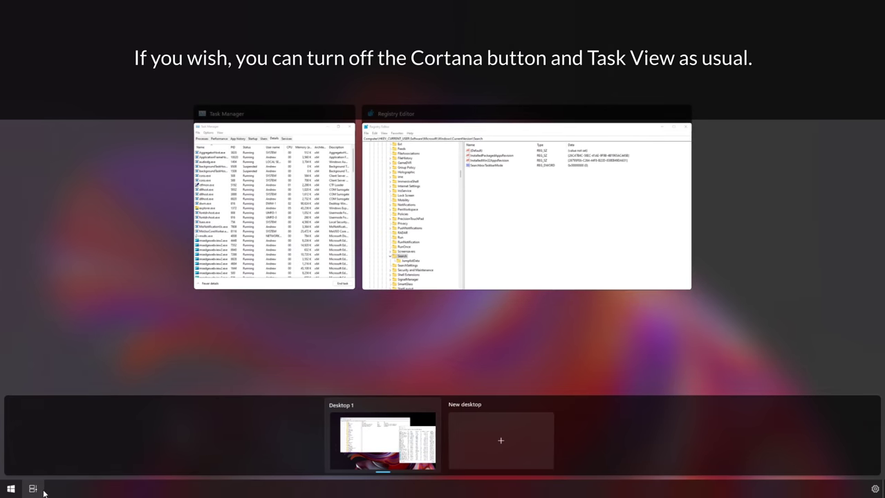
click(43, 491)
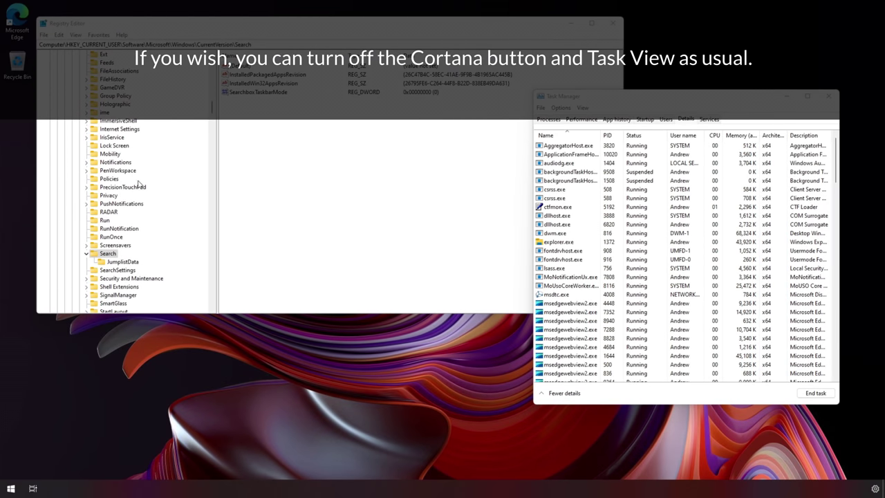
drag(211, 109, 210, 59)
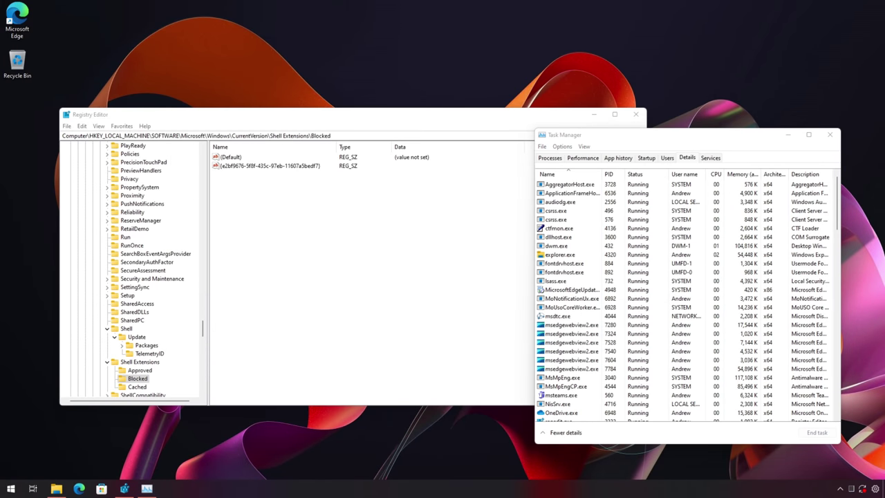
- Run explorer shell:::{05d7b0f4-2121-4eff-bf6b-ed3f69b894d9} to open Notification Area Icons, and enlarge its window
key(super+r)
text(explorer s)
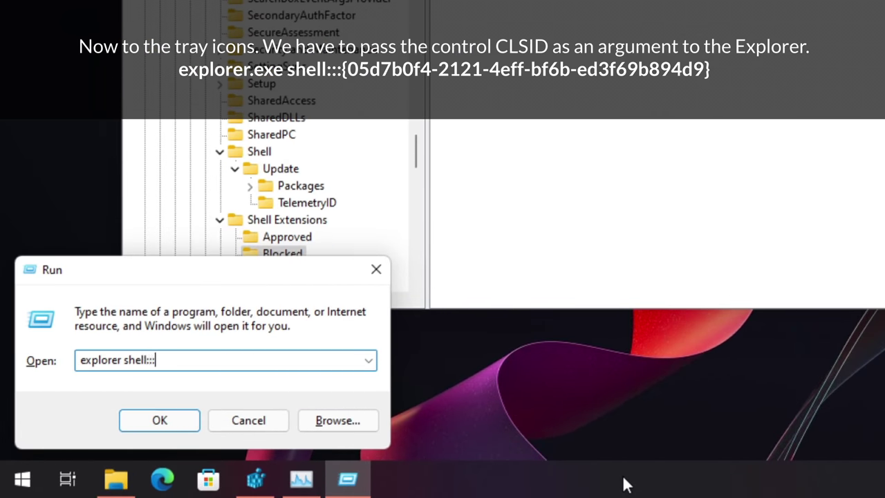
text(hell:::{05d7b0f4-2121-4eff-bf6b-ed3f69b894d9)
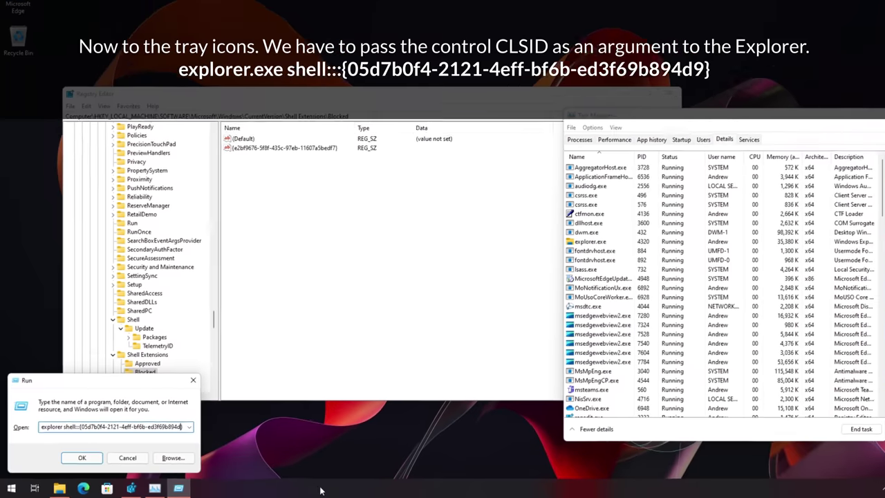
key(Return)
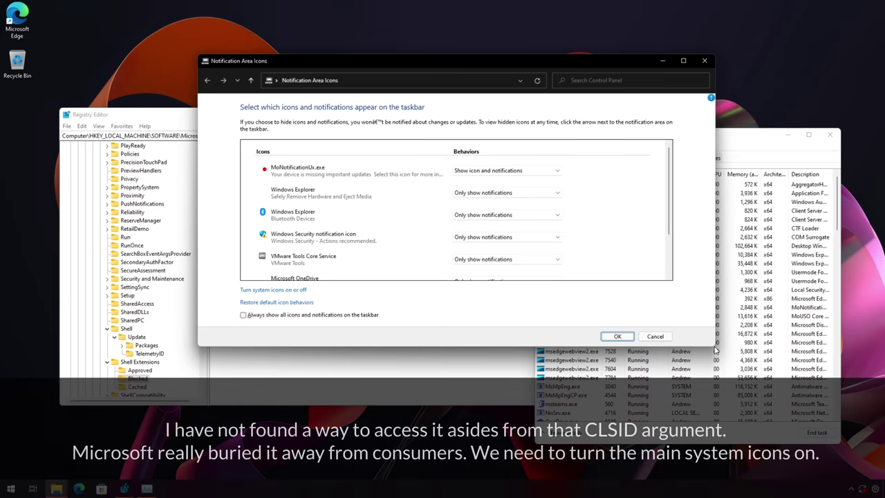
drag(715, 345, 730, 442)
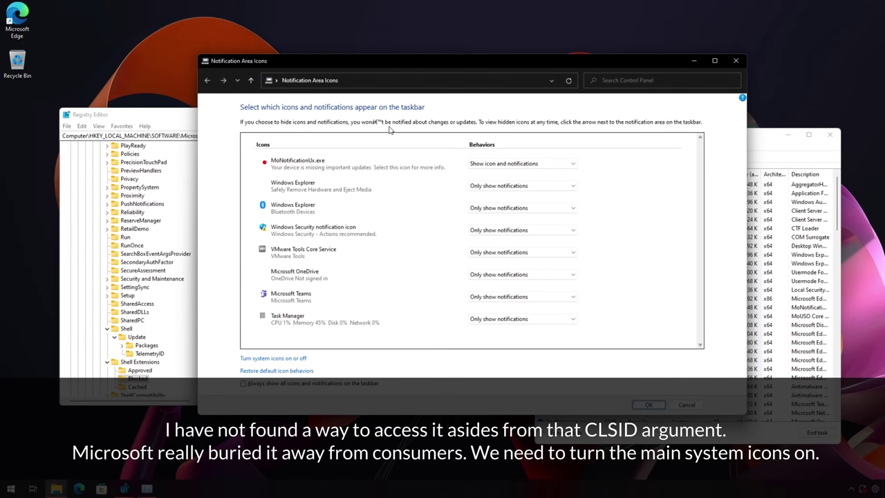
- Open the settings for turning system icons on or off and turn on Clock, Volume and Action Center
click(292, 359)
click(480, 188)
click(476, 198)
click(480, 209)
click(476, 219)
click(480, 277)
click(476, 287)
click(480, 343)
click(481, 353)
- Check the restored taskbar clock's calendar flyout and the Action Center icon
click(845, 488)
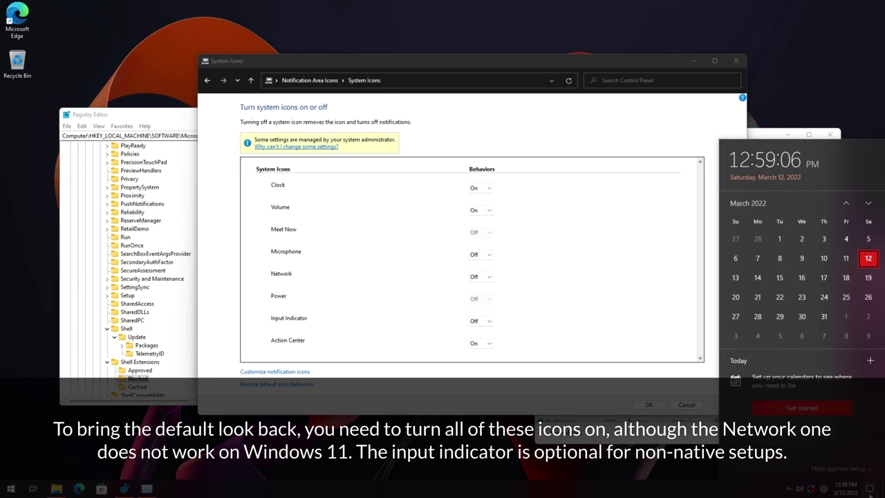
click(870, 488)
click(869, 488)
- Turn on the Input Indicator, Network and Microphone system icons, and check the hidden tray icons
click(480, 321)
click(477, 332)
click(480, 276)
click(477, 287)
click(480, 255)
click(480, 265)
click(763, 489)
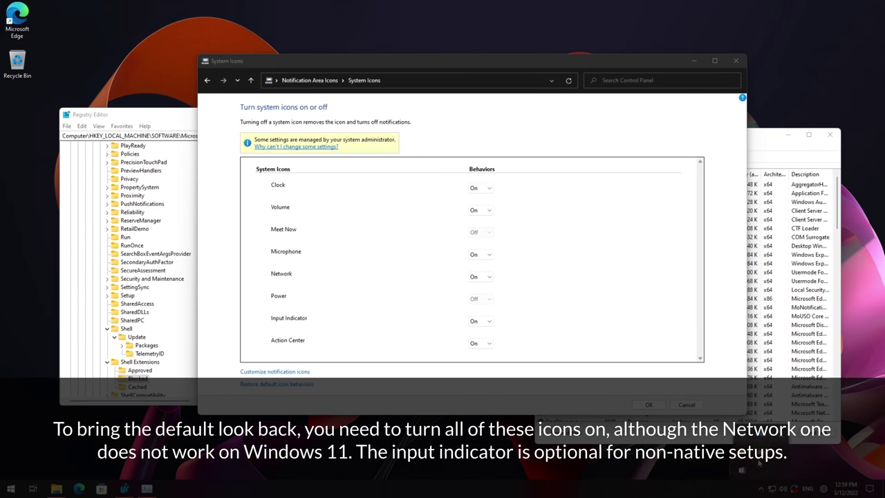
click(604, 312)
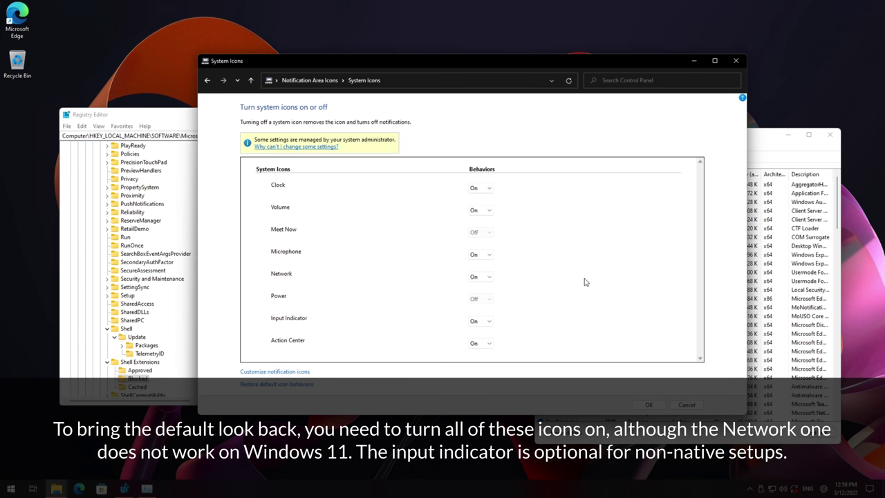
- Confirm the system icon settings, test the volume tray icon, and close Notification Area Icons
click(648, 405)
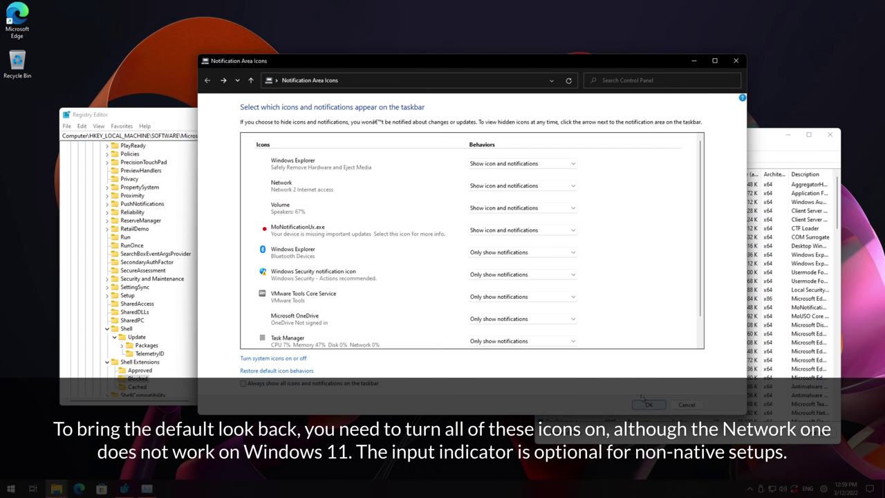
click(783, 488)
click(782, 488)
click(649, 404)
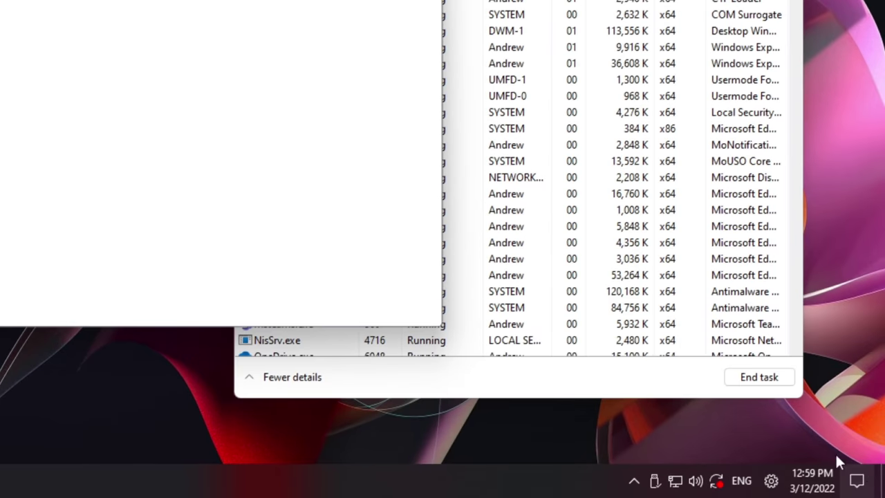
- Check what the Action Center, clock and network icons open from the taskbar tray
click(839, 491)
click(800, 491)
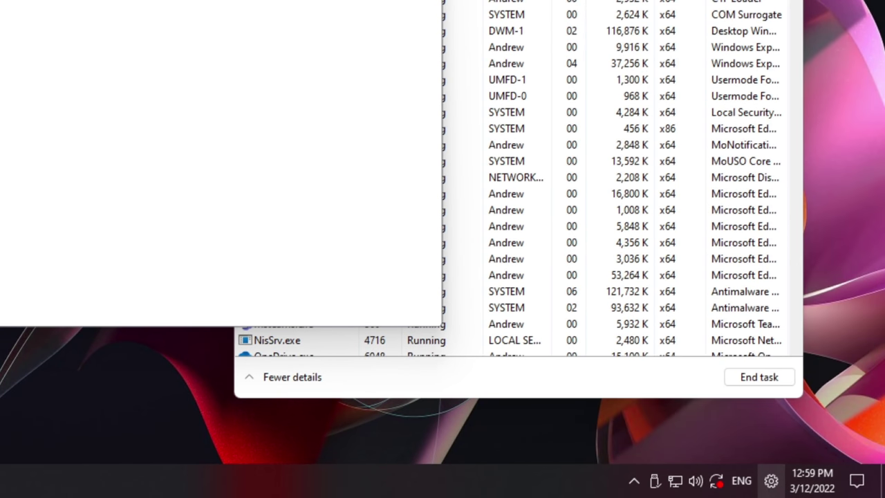
right_click(722, 488)
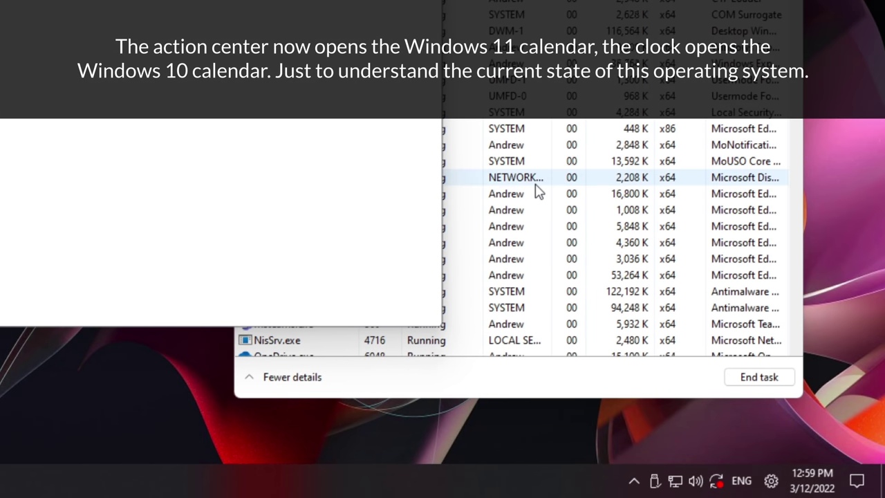
click(675, 481)
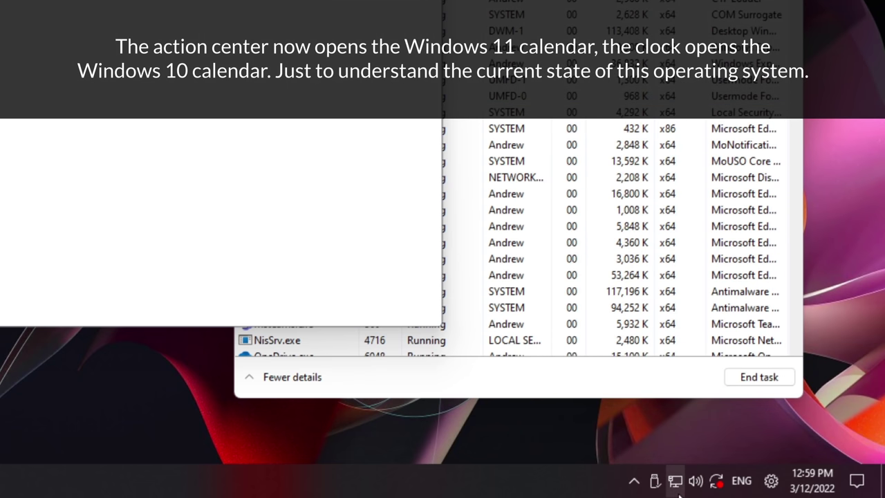
click(675, 481)
click(676, 480)
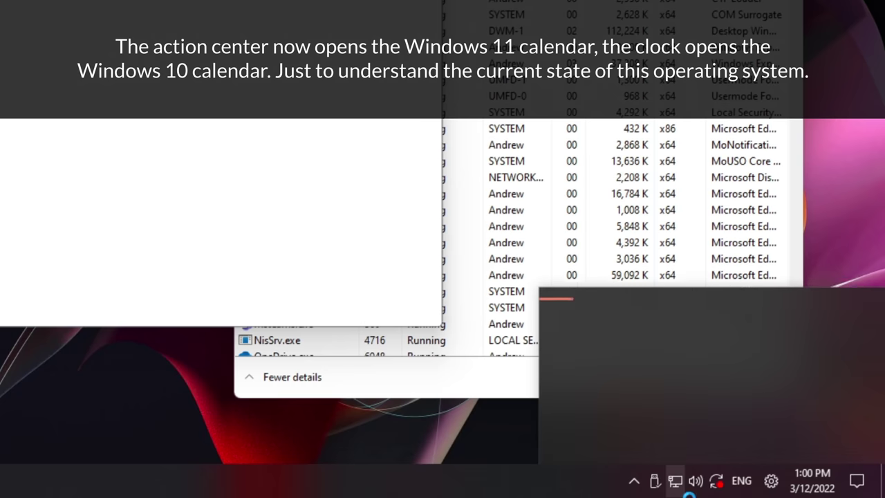
- Check the volume and update tray icons and the Safely Remove Hardware icon's eject list
click(695, 481)
scroll(720, 446, down, 16)
scroll(720, 450, up, 17)
click(715, 481)
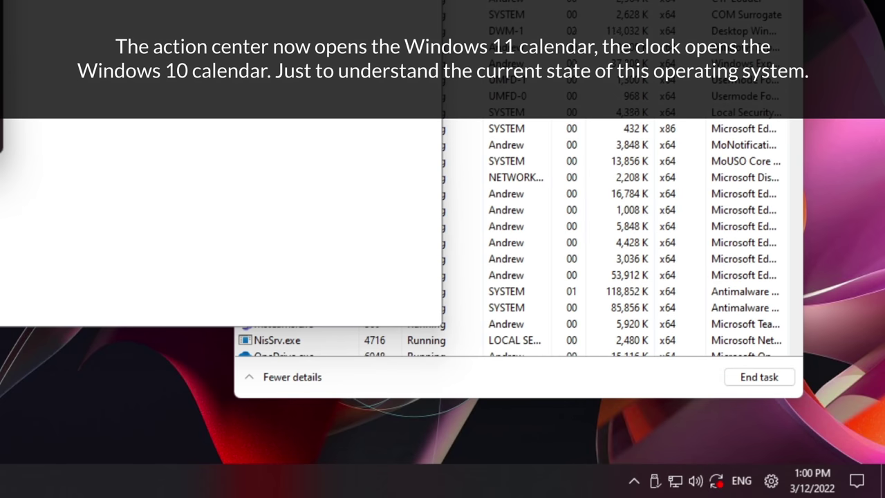
click(655, 481)
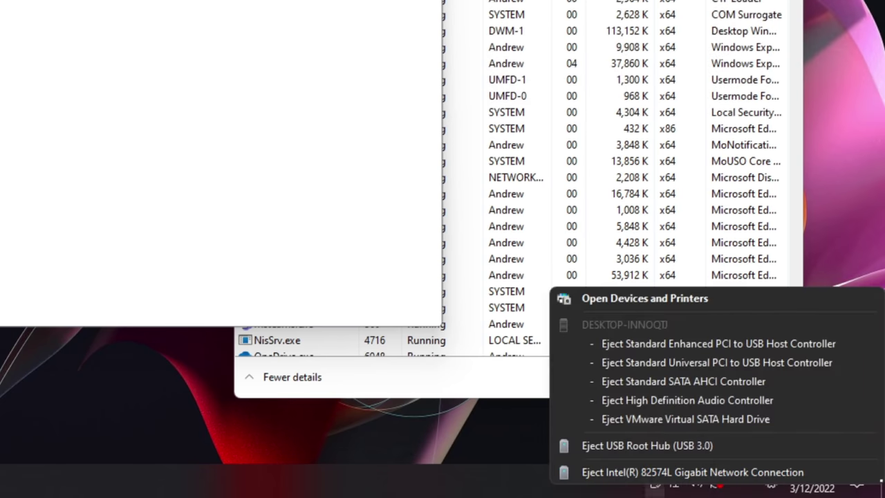
click(409, 474)
right_click(409, 474)
- Compare the calendars opened by the taskbar clock and the Action Center icon, and try the neighbouring tray icons
click(813, 480)
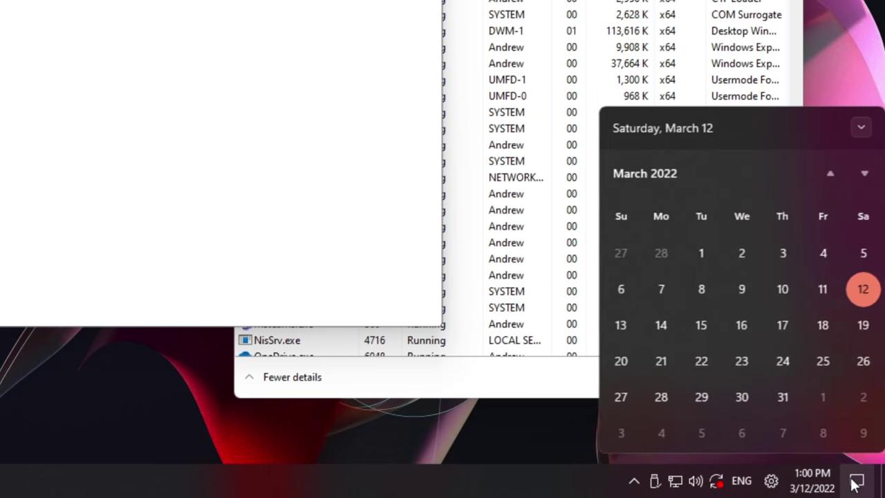
click(853, 484)
click(852, 484)
click(795, 488)
click(800, 491)
click(801, 488)
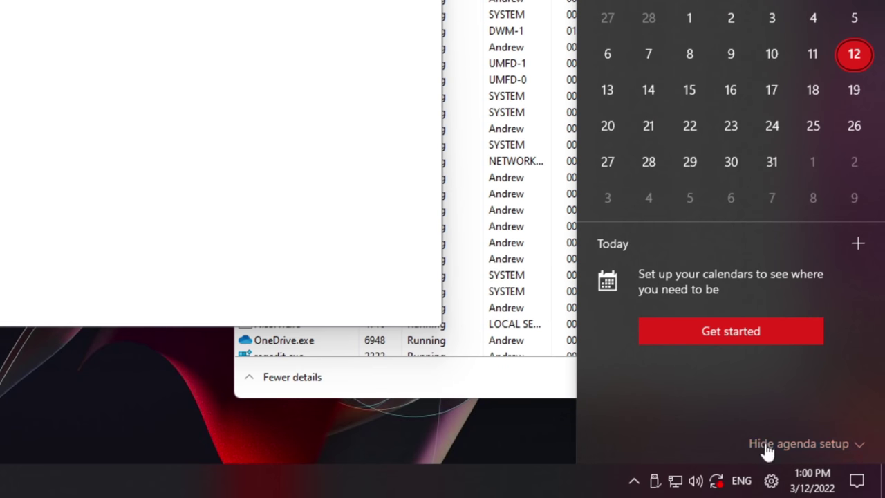
click(696, 480)
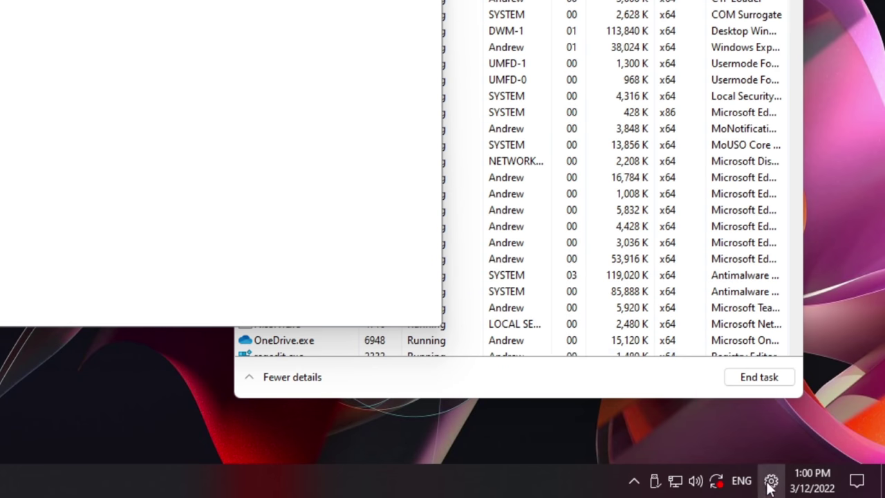
click(769, 483)
click(330, 451)
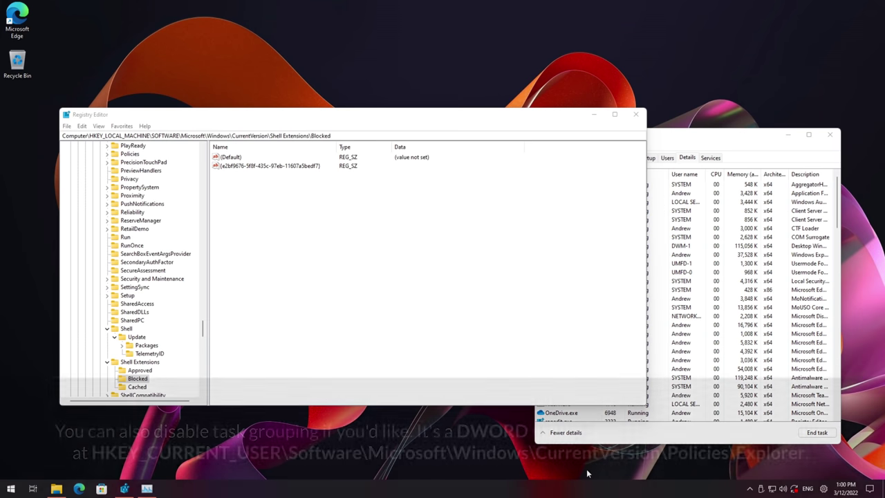
- Create a DWORD (32-bit) value named NoTaskGrouping under HKEY_LOCAL_MACHINE\SOFTWARE\Microsoft\Windows\CurrentVersion\Policies\Explorer
click(123, 287)
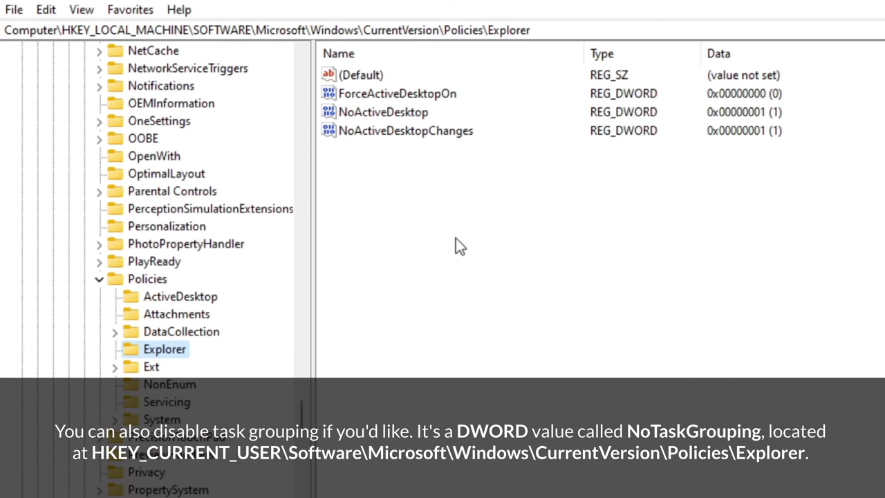
right_click(456, 238)
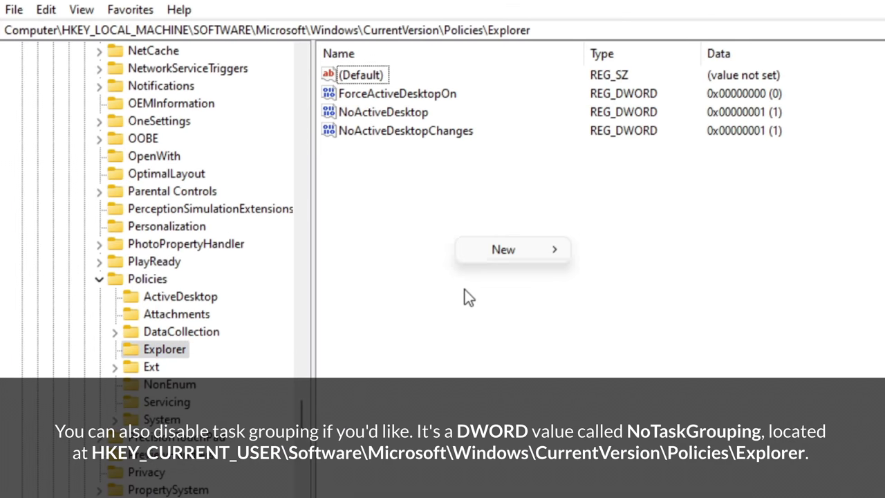
mouse_move(504, 259)
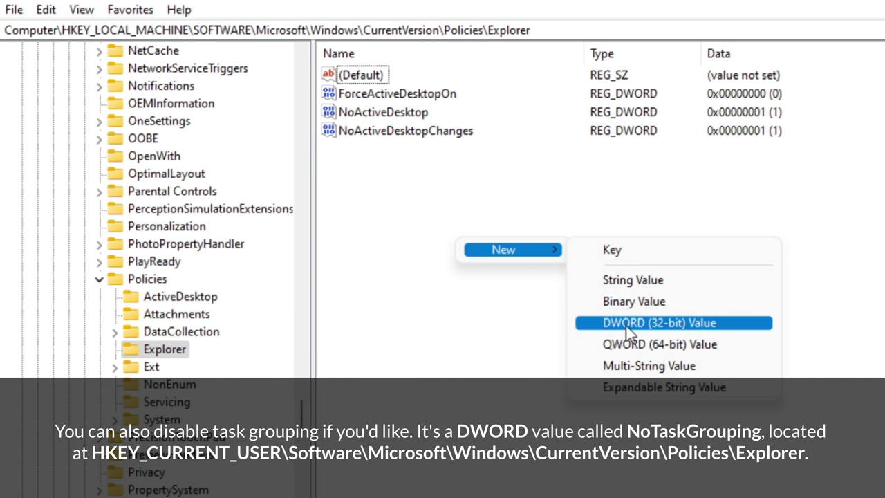
click(649, 322)
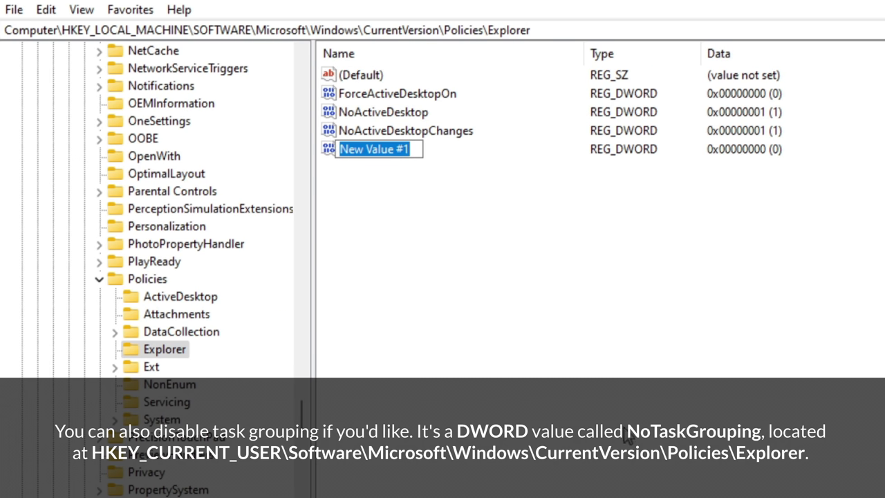
text(NoTaskGroupu)
key(BackSpace)
text(ing)
key(Return)
- Set the value data of NoTaskGrouping to 1
key(alt+e)
key(m)
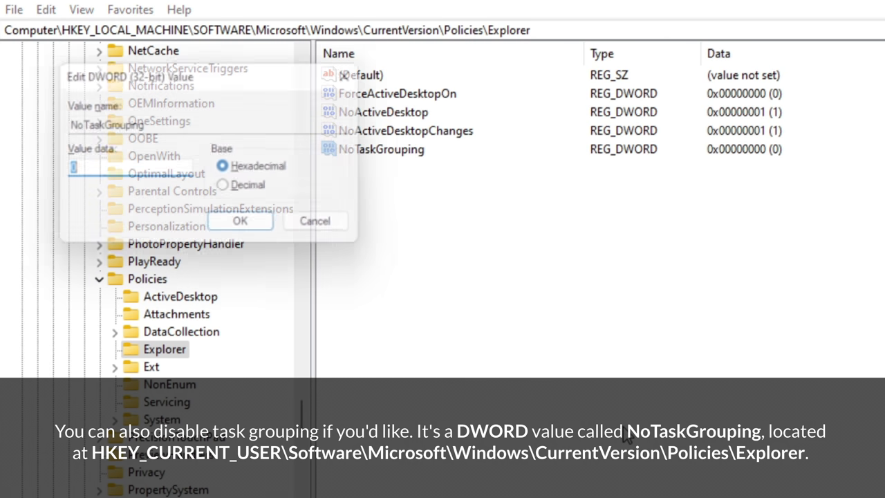
key(Return)
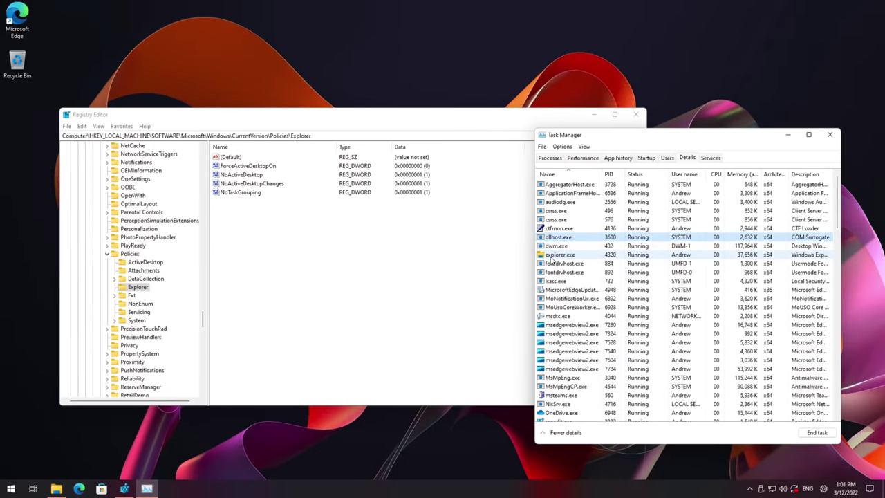
- End explorer.exe and run explorer as a new task, and check that Edge windows have separate taskbar buttons
click(552, 257)
key(Delete)
key(Return)
click(542, 147)
click(553, 157)
text(explorer)
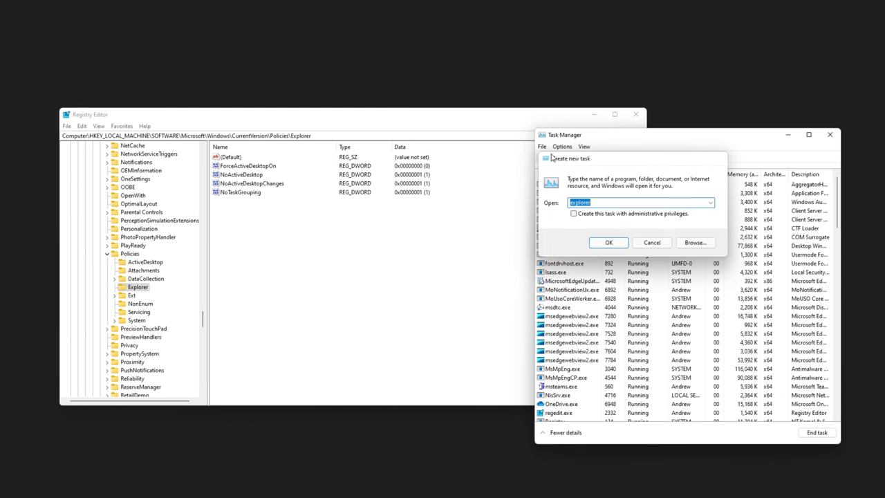
key(Return)
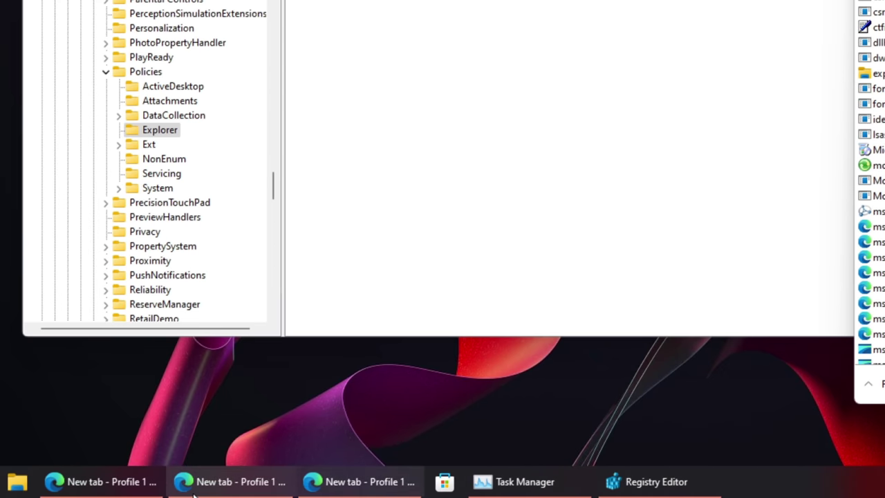
click(220, 482)
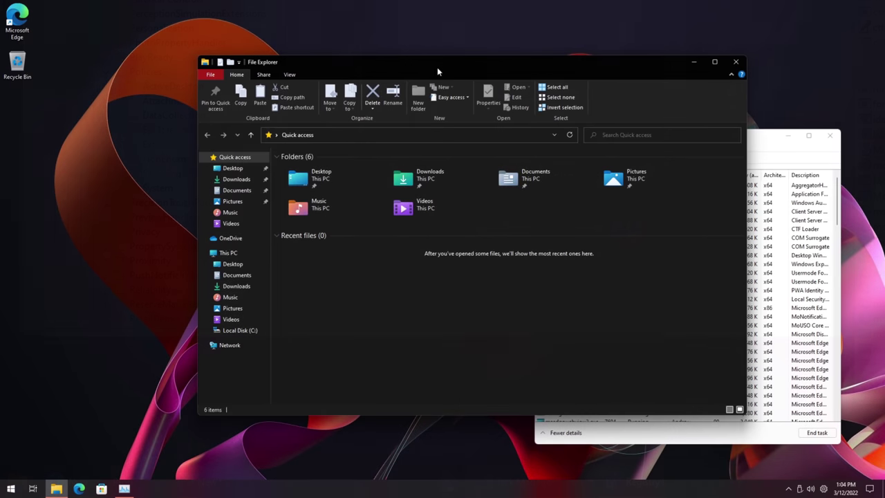
- Move and shrink the File Explorer window, and open Local Disk (C:) in it
drag(437, 67, 307, 83)
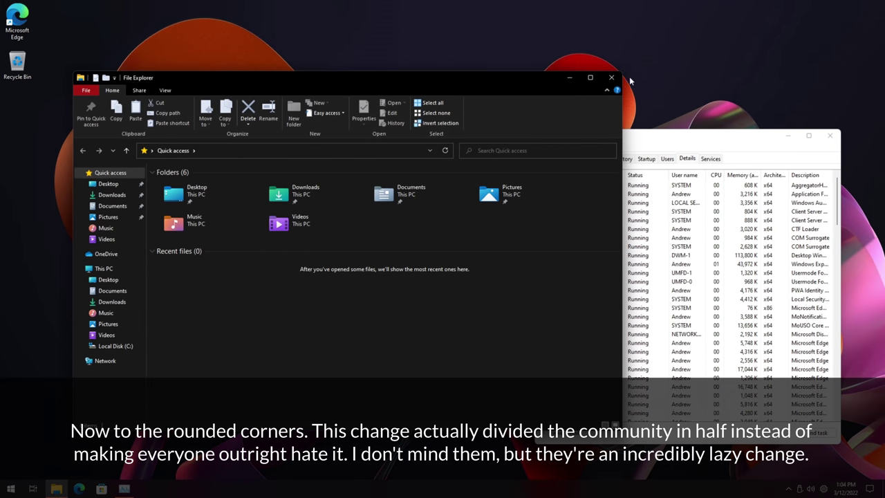
drag(621, 72, 564, 116)
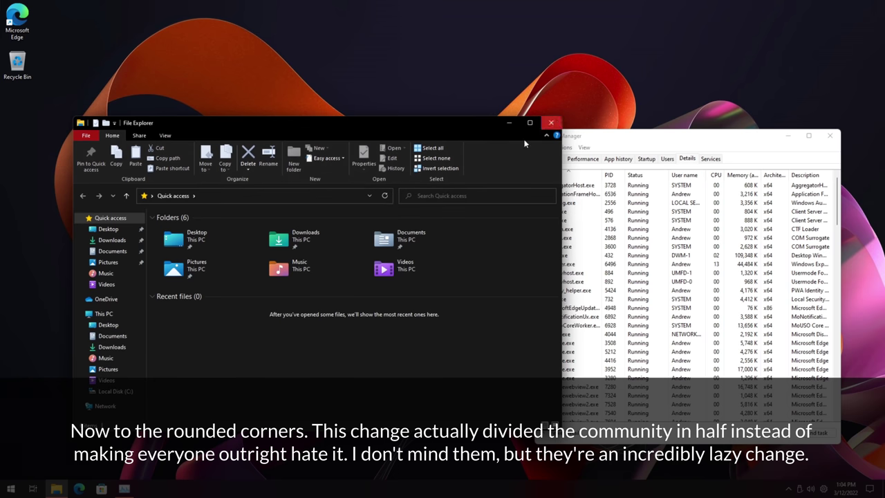
click(112, 312)
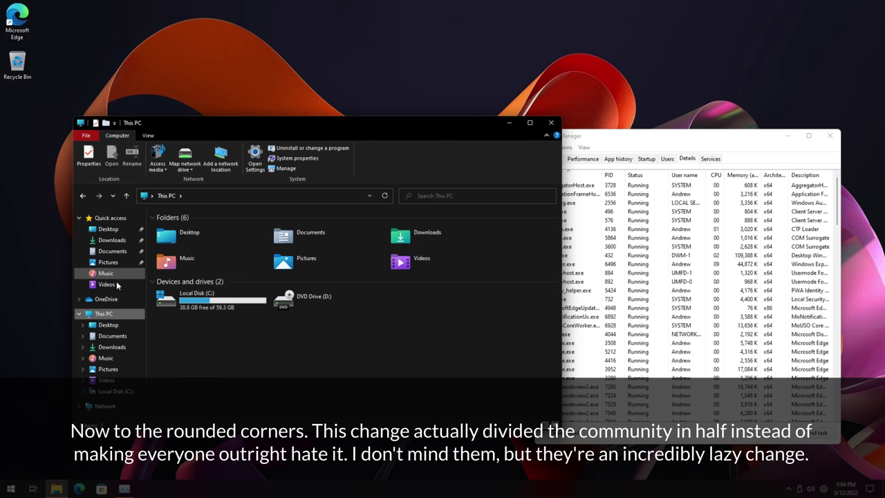
double_click(208, 299)
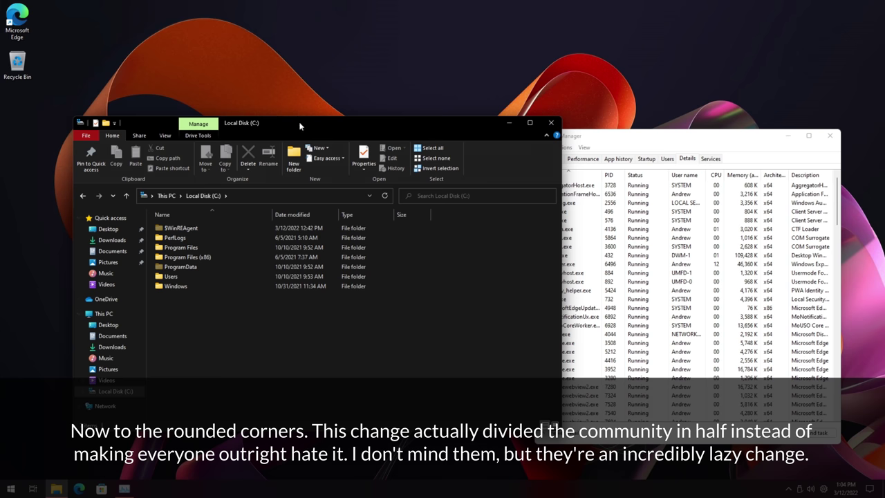
- Arrange File Explorer and Task Manager side by side, leaving the Win11DisableOrRestoreRoundedCorners.exe file uncovered on the desktop
drag(299, 121, 250, 150)
drag(606, 136, 613, 35)
drag(443, 148, 403, 64)
drag(394, 219, 395, 132)
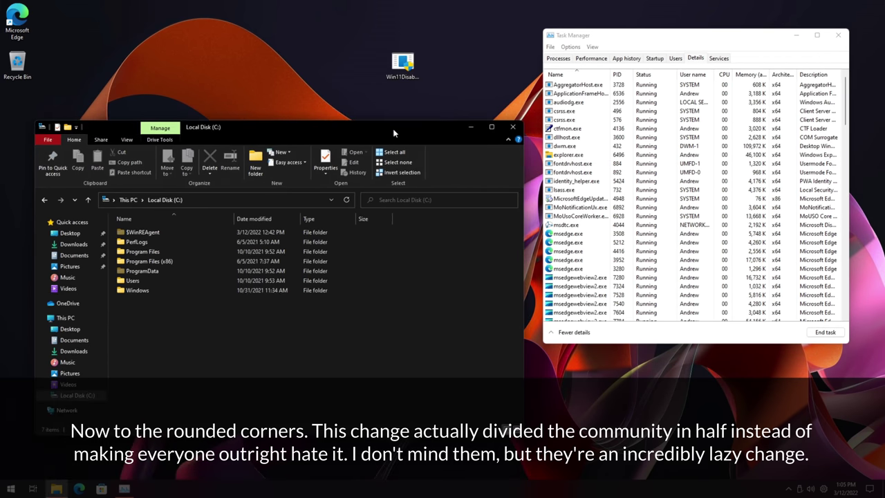
- Select dwm.exe in Task Manager, and run Win11DisableOrRestoreRoundedCorners.exe from the desktop with permission to make changes
click(571, 146)
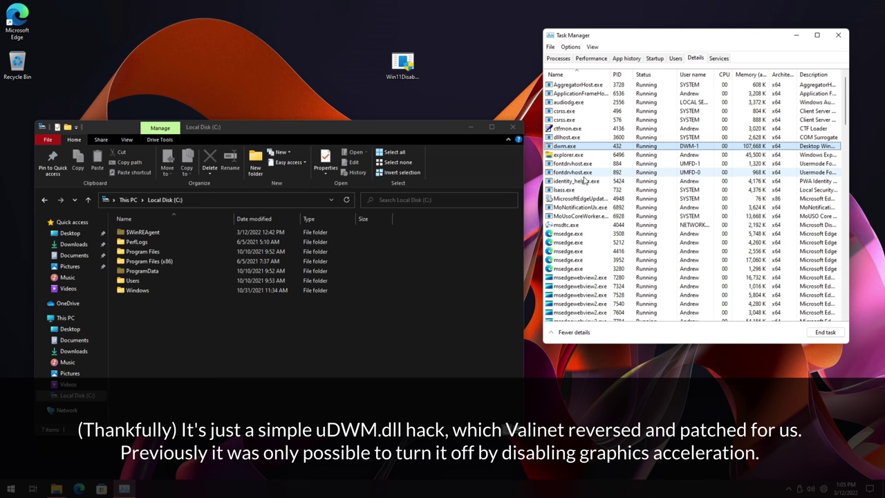
click(407, 63)
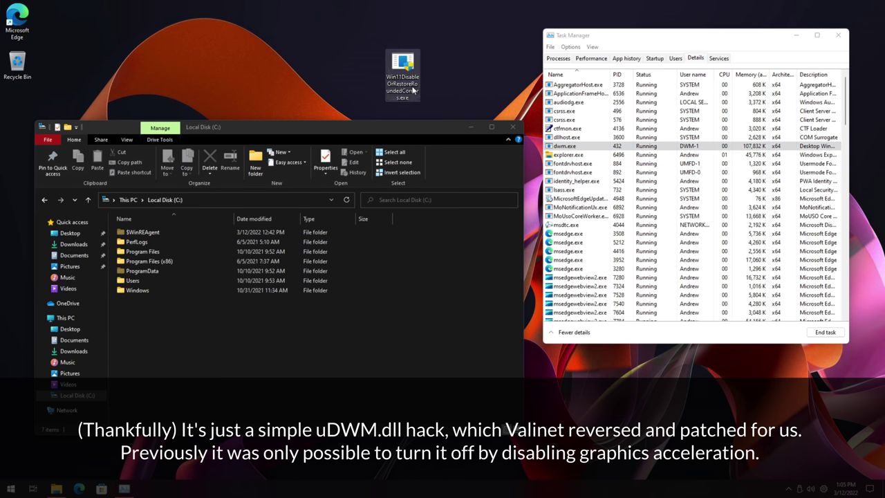
double_click(408, 63)
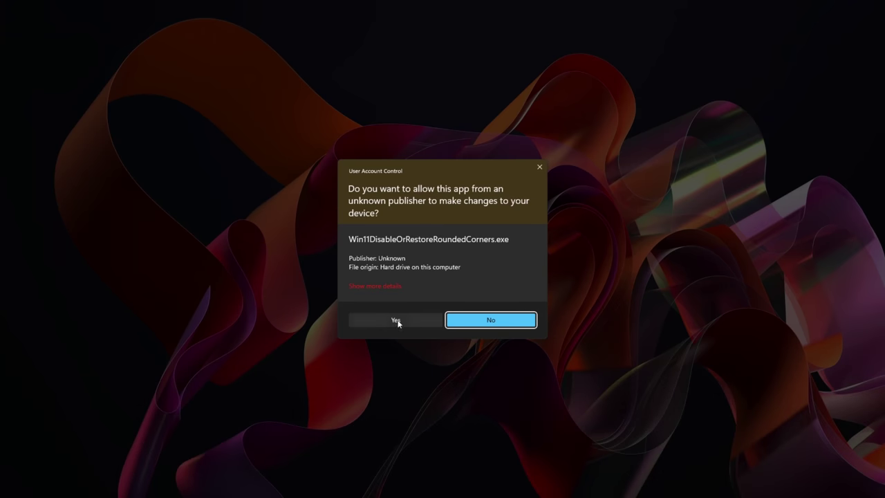
click(396, 324)
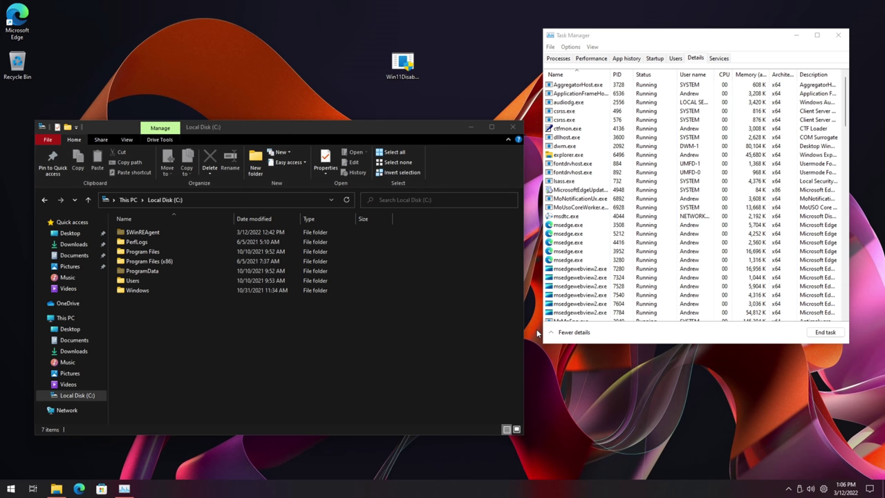
- Inspect the corners of the File Explorer window and the Start menu
drag(383, 362, 207, 230)
click(401, 233)
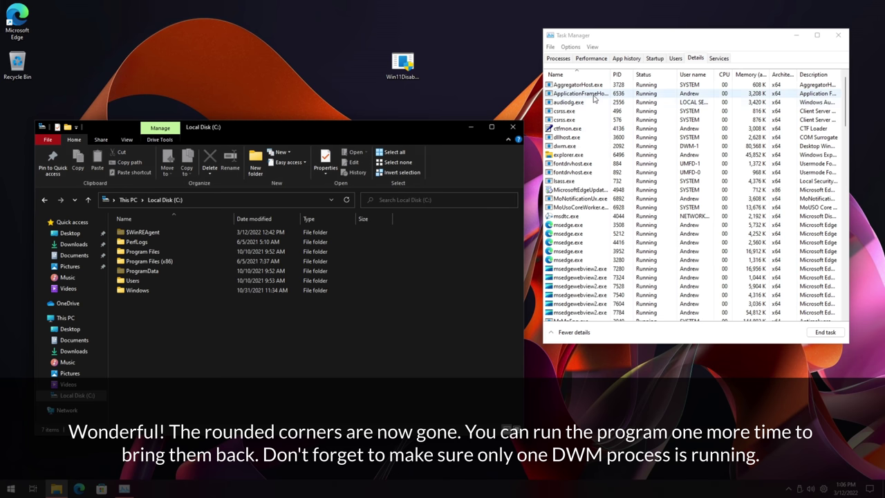
click(10, 488)
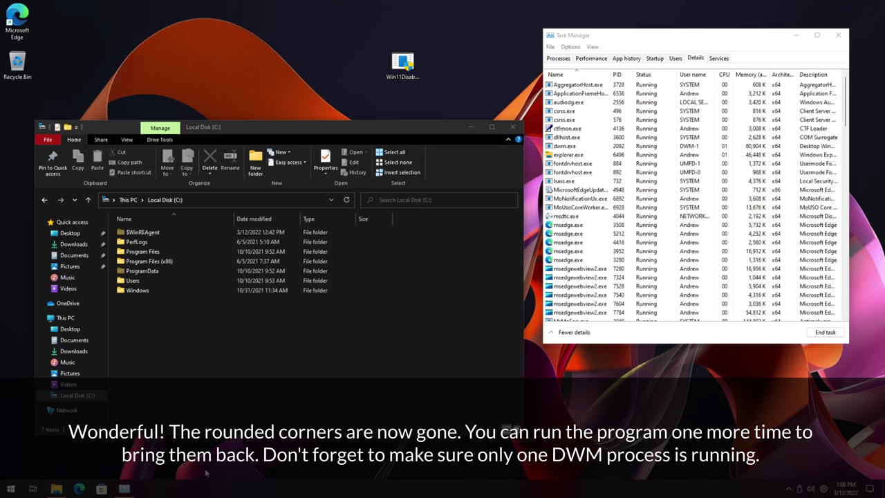
click(56, 488)
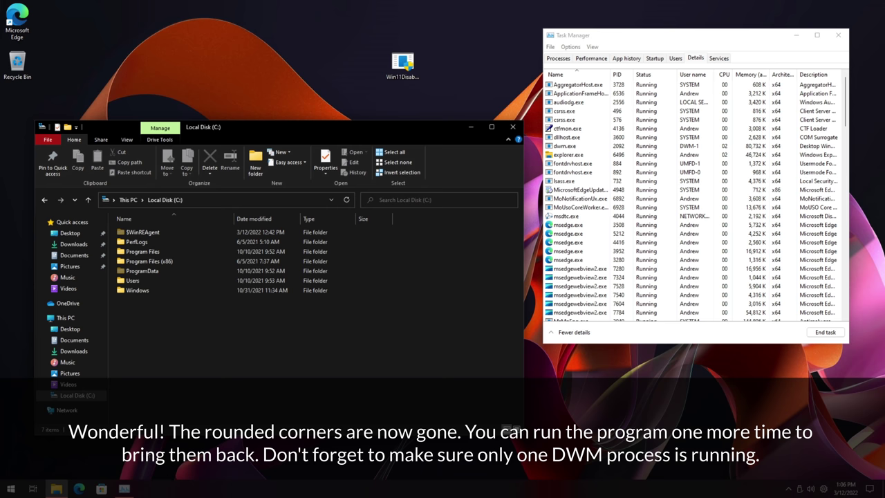
- Open the About Windows dialog through the Run dialog to check the corners of smaller windows
key(super+r)
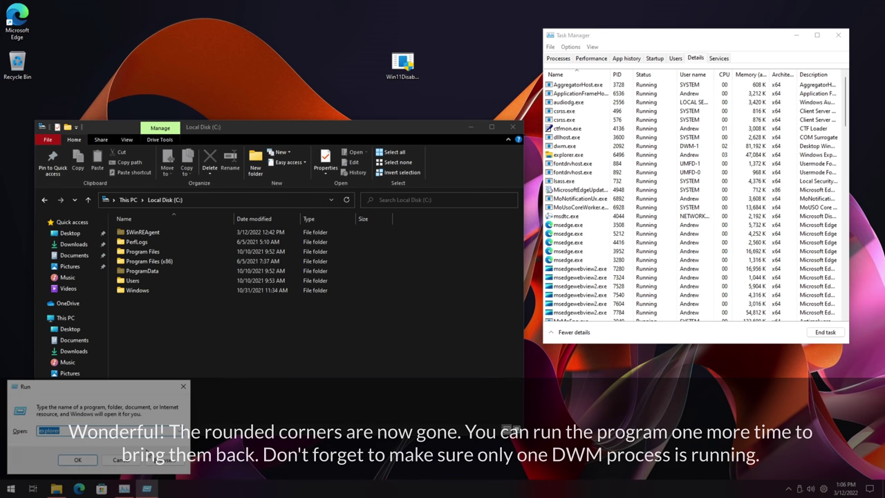
key(Return)
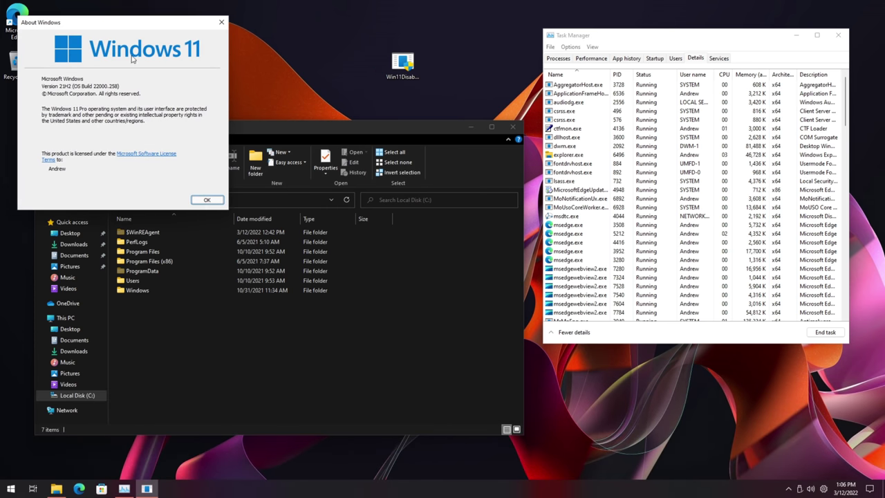
drag(40, 28, 181, 32)
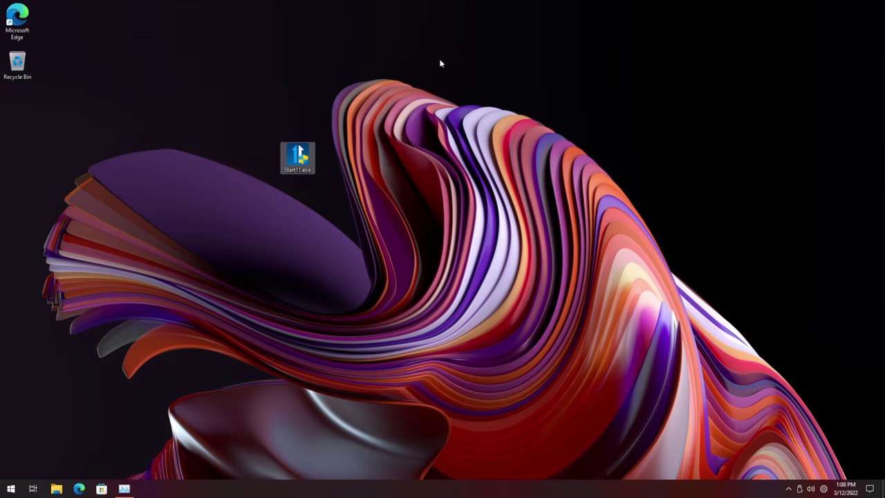
drag(441, 61, 259, 233)
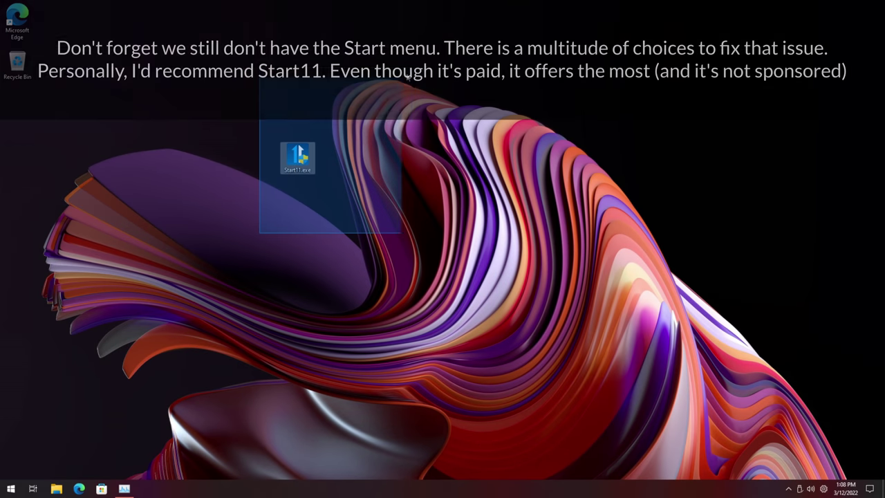
drag(397, 83, 397, 83)
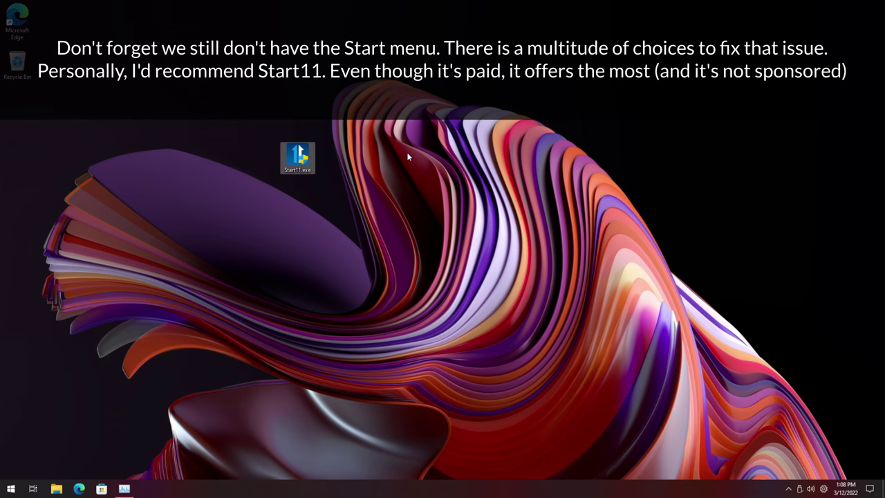
- Run Start11.exe from the desktop with the required permission, and keep the left-aligned taskbar configuration
double_click(299, 158)
click(413, 321)
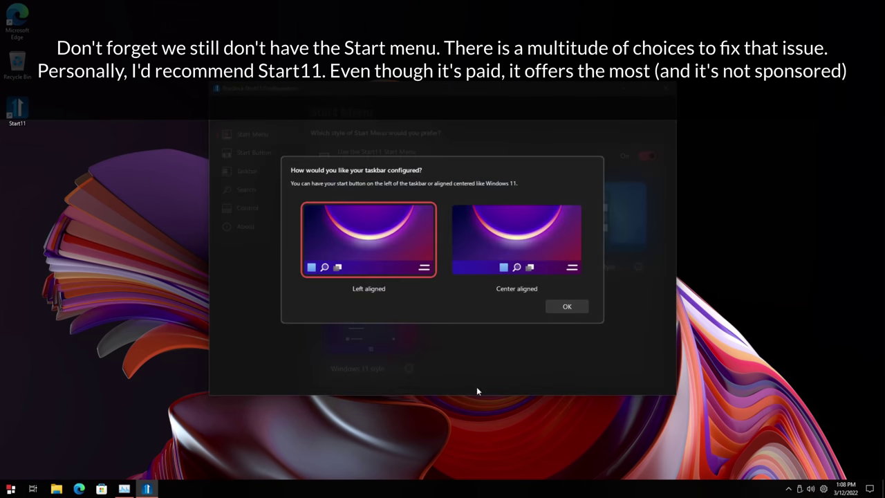
click(565, 304)
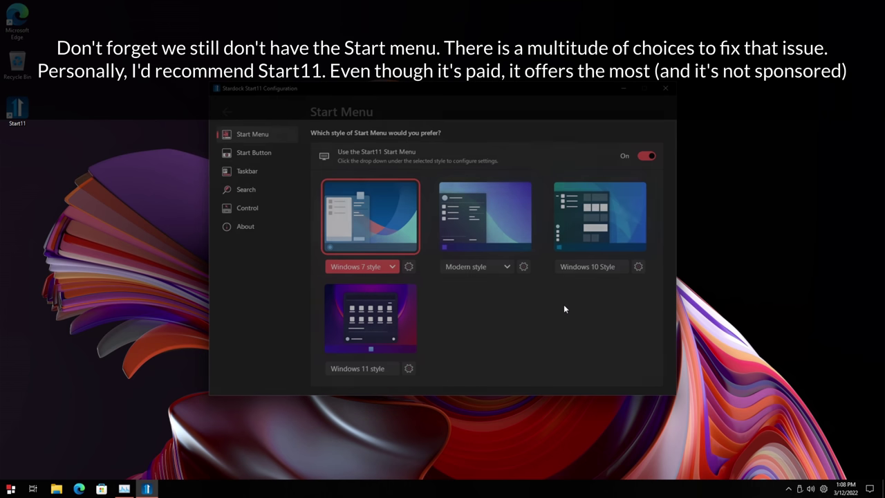
- Look through the Start Button, Taskbar, Search, Control, About and Start Menu pages of the Start11 configuration, and close it
click(259, 158)
click(247, 173)
click(245, 193)
click(246, 208)
click(245, 226)
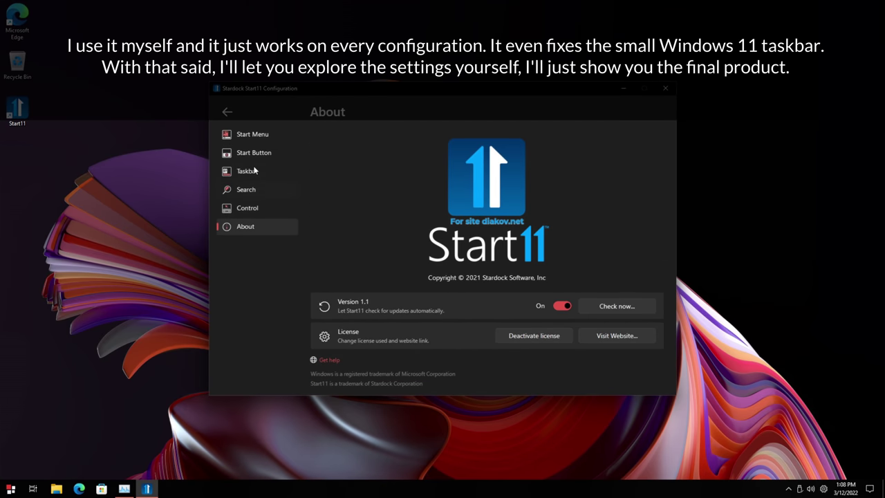
click(251, 136)
click(245, 226)
click(253, 136)
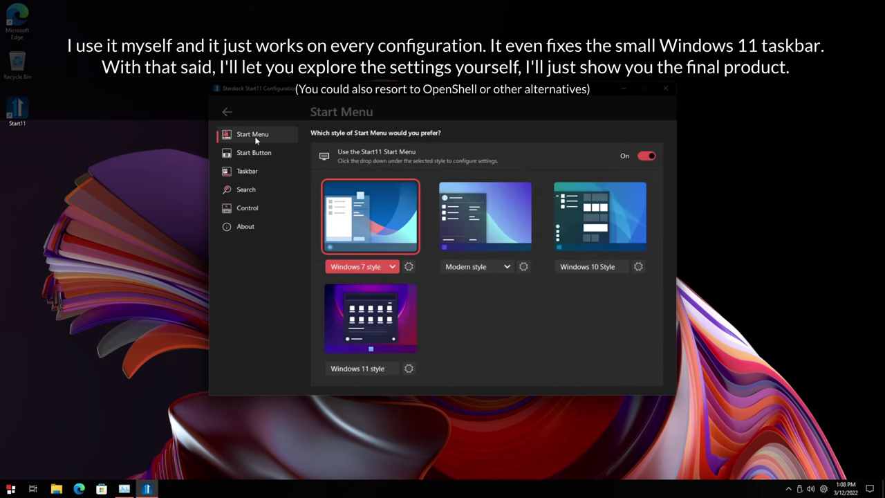
click(666, 90)
- Open the Windows 7 style Start menu to check its layout, and close it
click(10, 489)
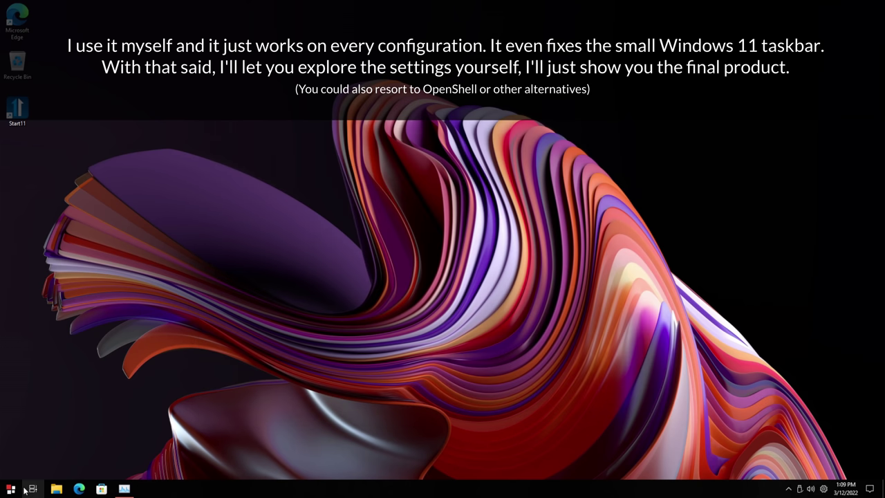
click(11, 489)
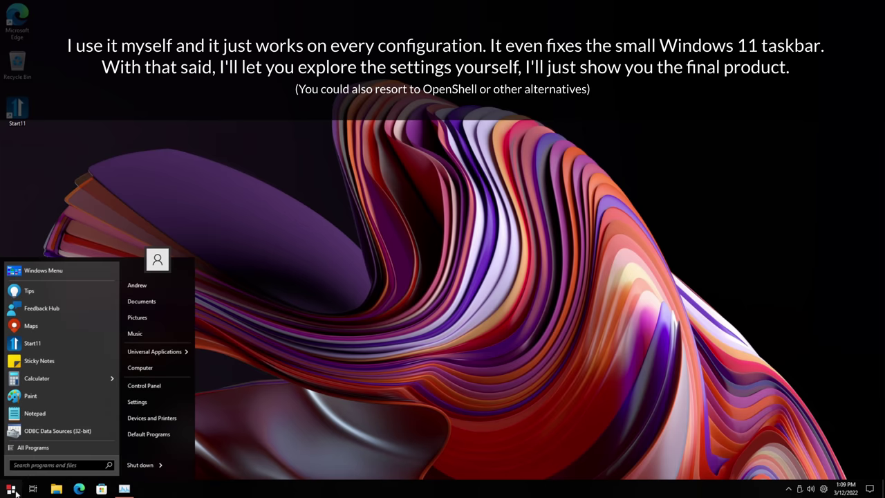
click(307, 206)
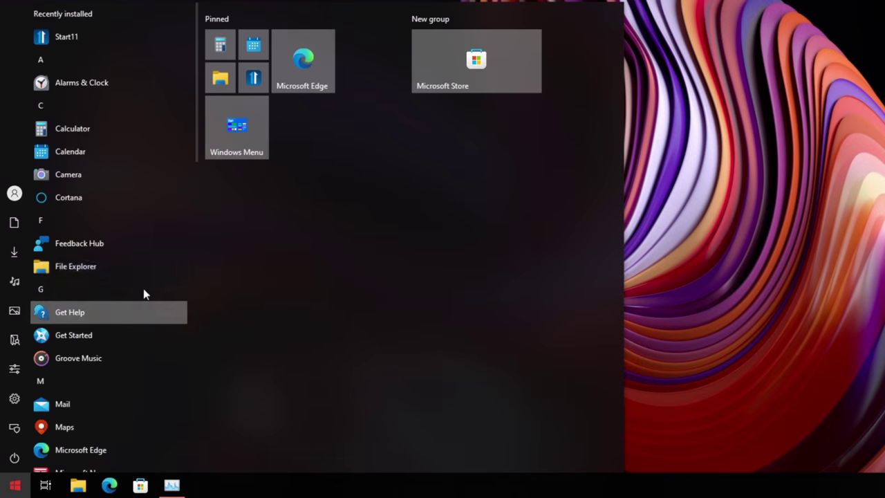
- Narrow the Windows 10 style Start menu to its app list column, and browse the list
drag(625, 251, 92, 295)
scroll(109, 141, down, 10)
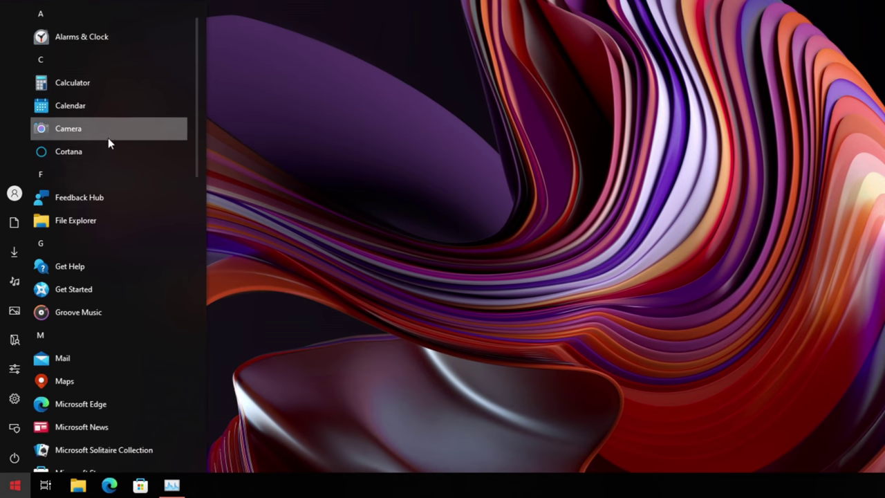
scroll(124, 174, up, 10)
scroll(119, 107, down, 1)
scroll(119, 107, down, 10)
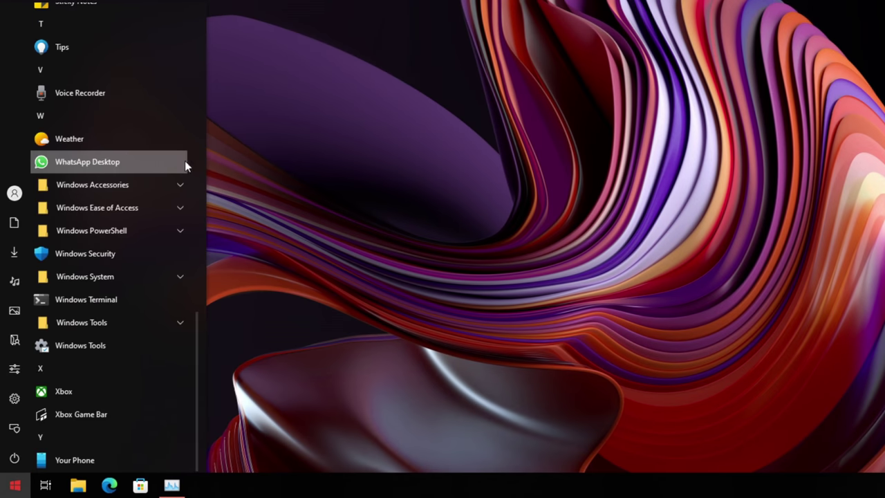
drag(207, 178, 131, 205)
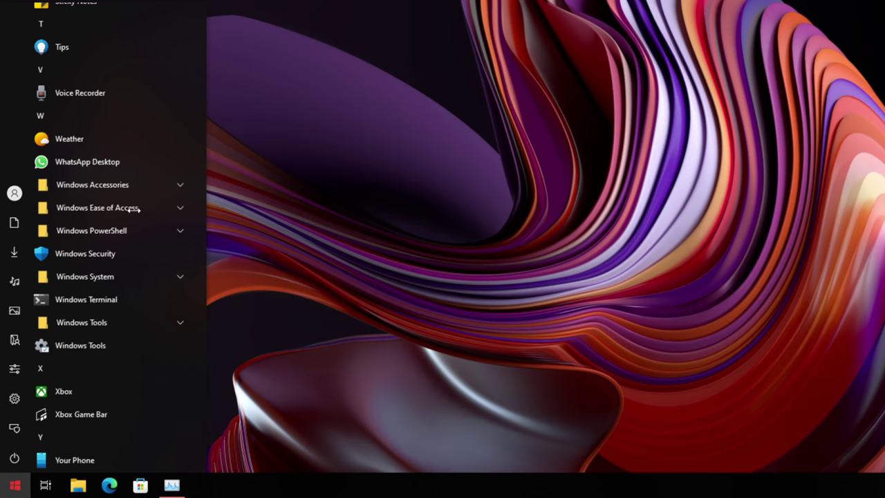
- Close and reopen the narrowed Start menu to examine its app list from start to end
click(379, 80)
click(15, 485)
scroll(148, 291, down, 10)
scroll(138, 297, up, 5)
scroll(147, 256, up, 5)
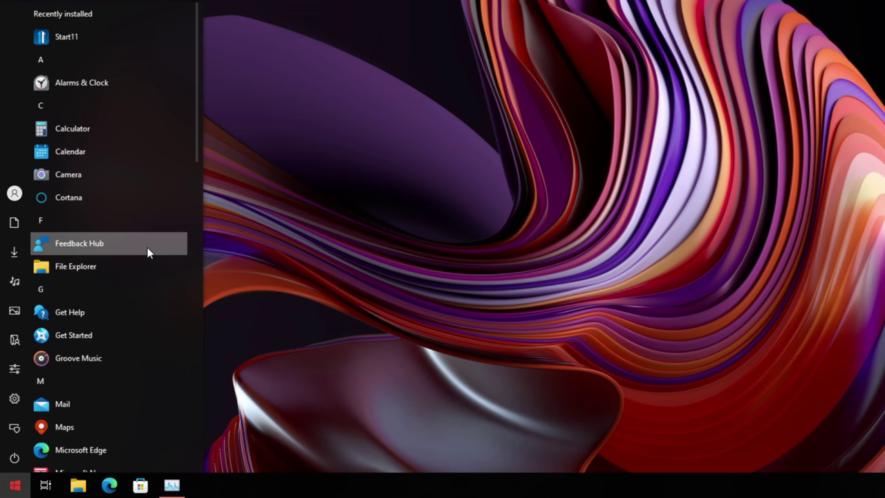
scroll(72, 319, down, 10)
scroll(40, 392, up, 10)
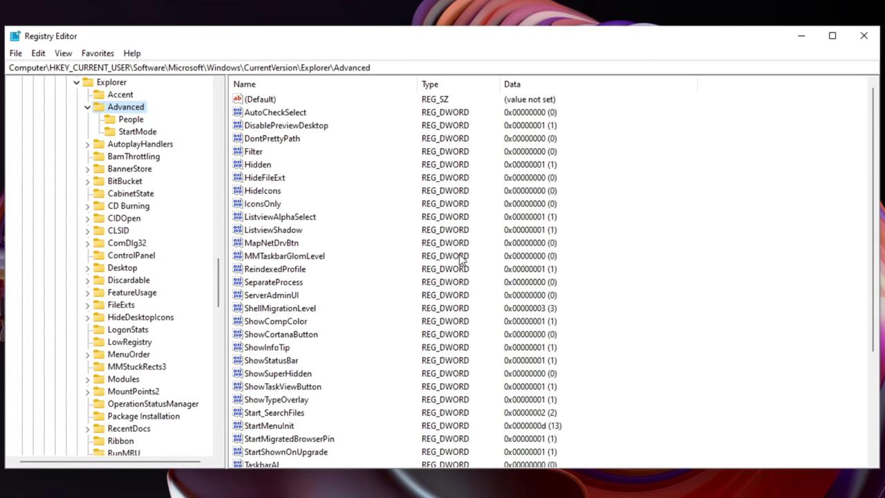
- Try to create a DWORD (32-bit) value named TaskbarSmallIcons in the current user's Explorer\Advanced registry key
scroll(430, 234, down, 2)
scroll(430, 234, down, 2)
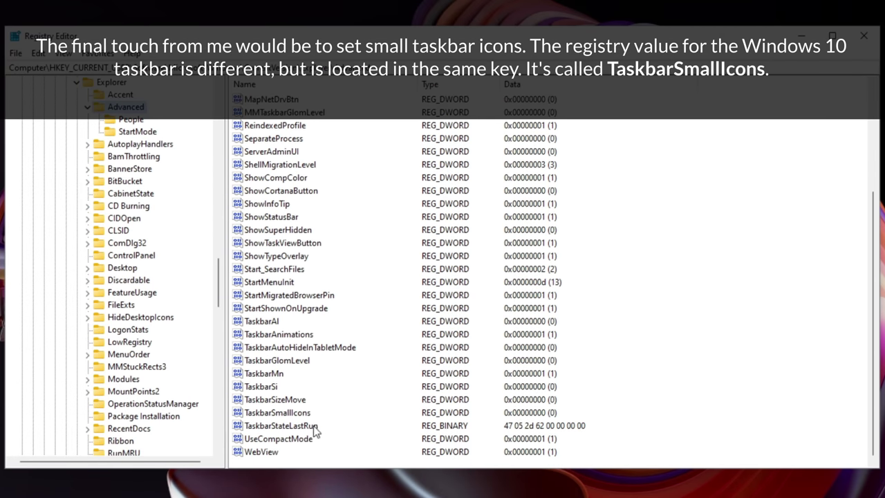
click(271, 389)
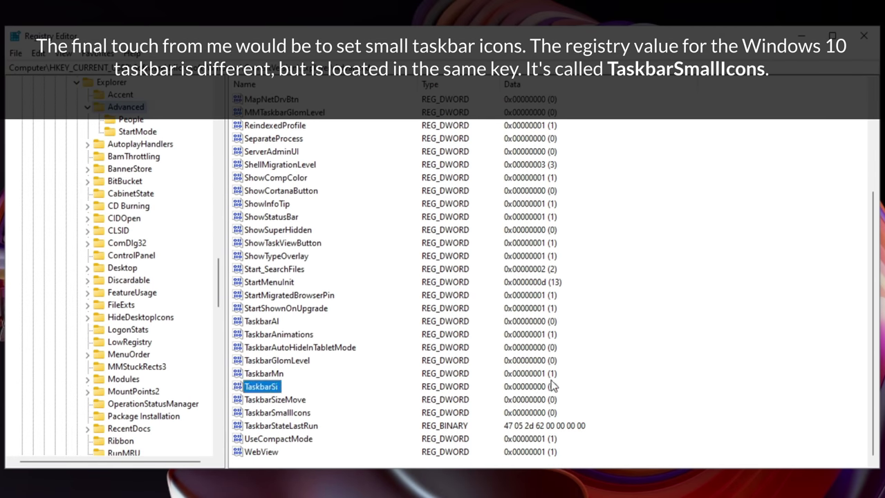
right_click(659, 382)
mouse_move(695, 384)
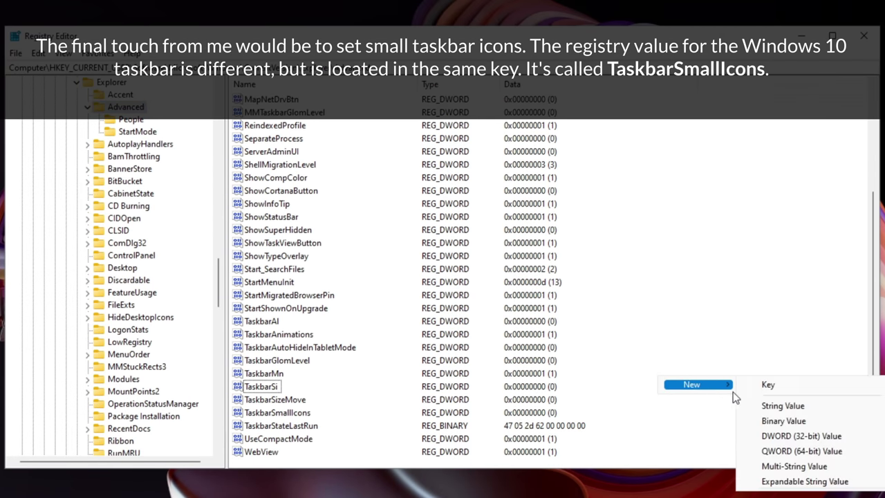
click(785, 435)
text(TaskbarSmallIcons)
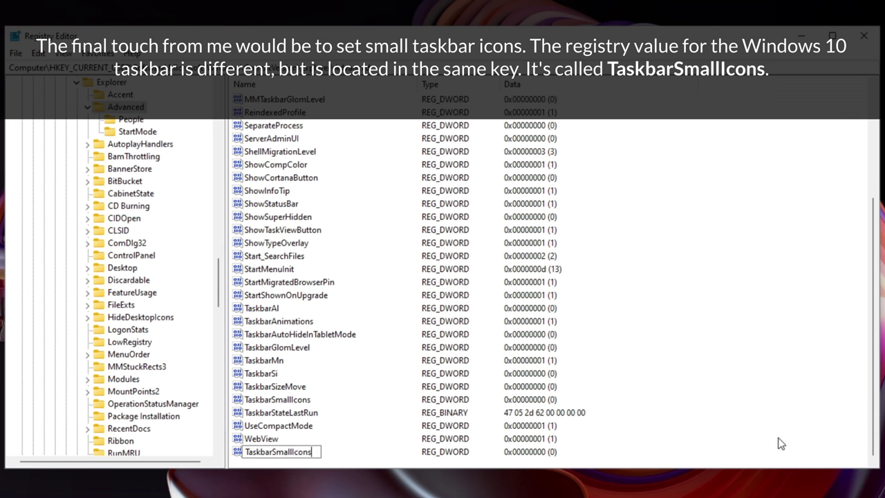
key(Return)
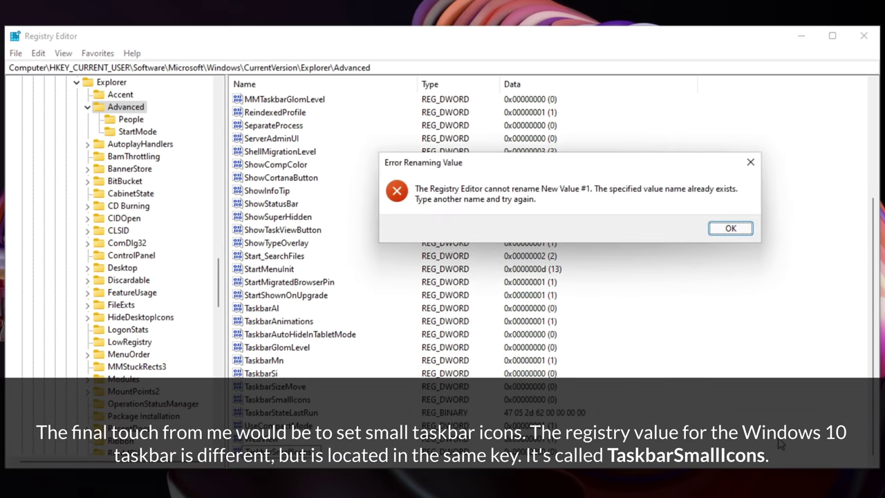
click(732, 229)
- Set the existing TaskbarSmallIcons value in the Explorer\Advanced registry key to 1
scroll(507, 289, up, 1)
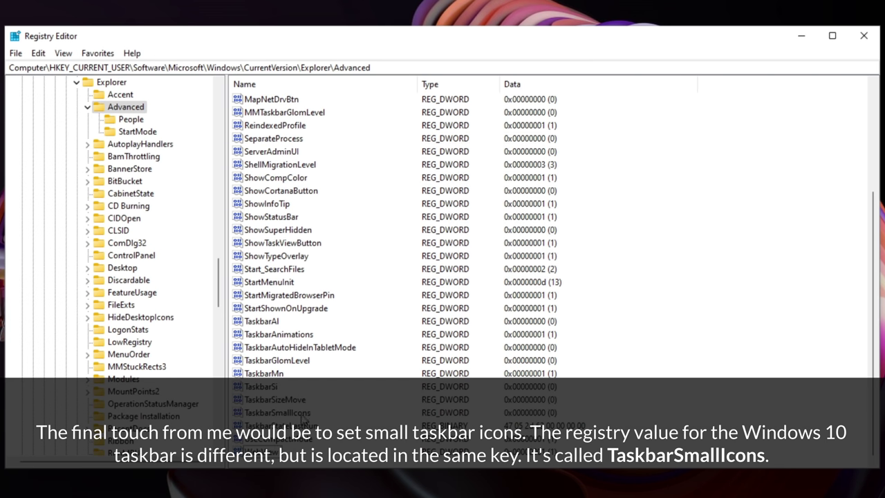
double_click(285, 413)
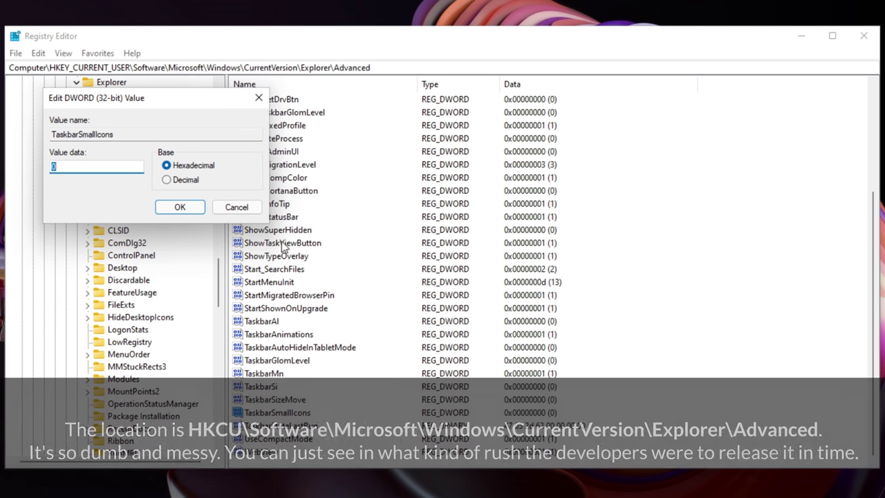
click(237, 208)
scroll(608, 339, up, 3)
scroll(608, 339, down, 3)
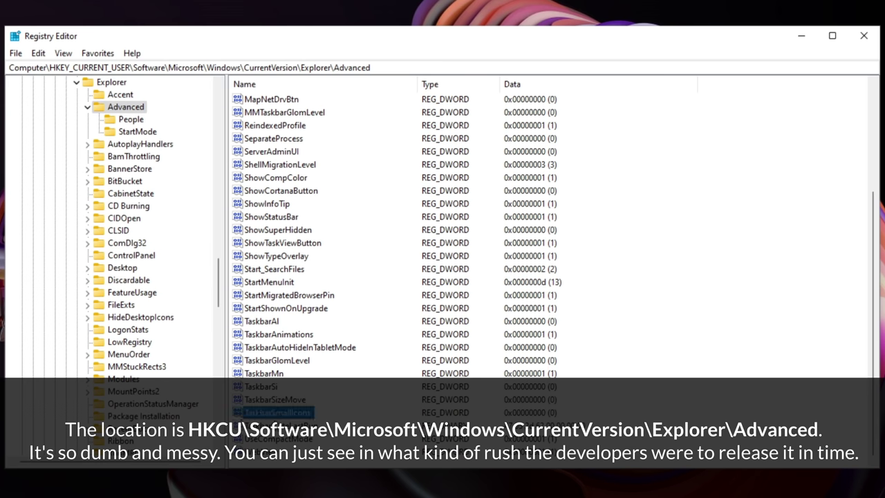
double_click(280, 413)
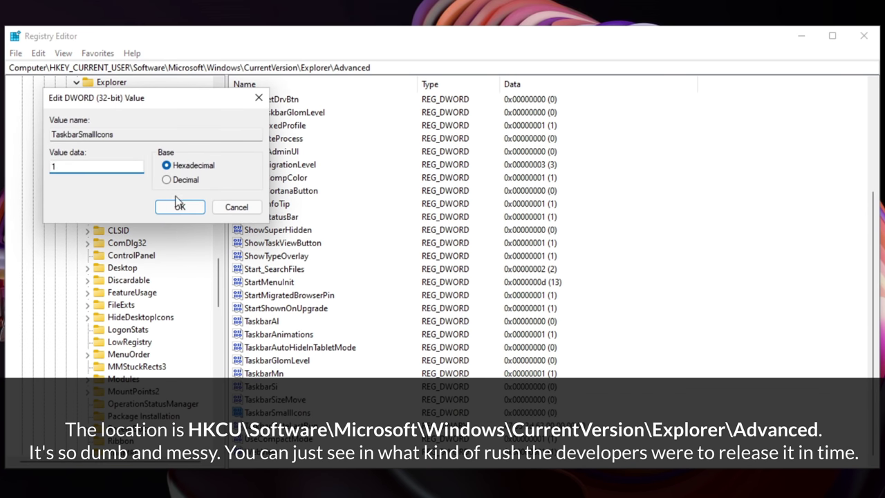
click(192, 211)
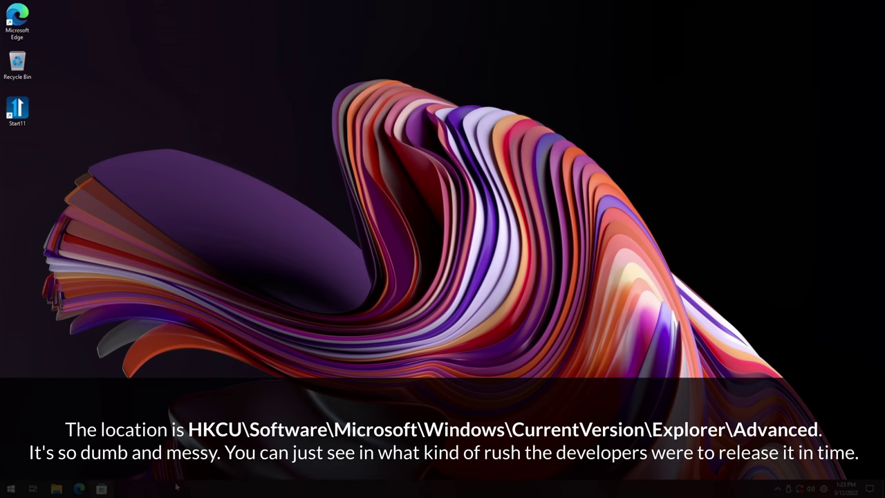
- Open Task Manager from the taskbar and end the explorer.exe process in its process details
right_click(178, 487)
click(221, 387)
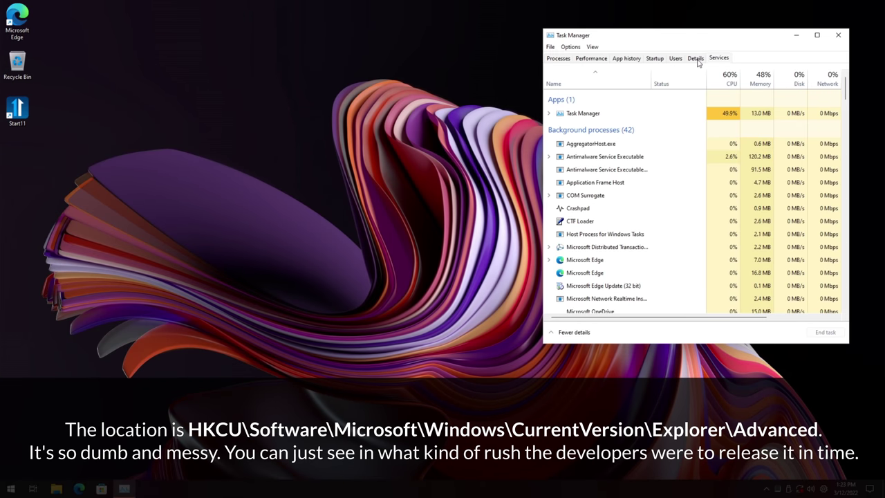
click(698, 61)
click(573, 155)
key(Delete)
key(Return)
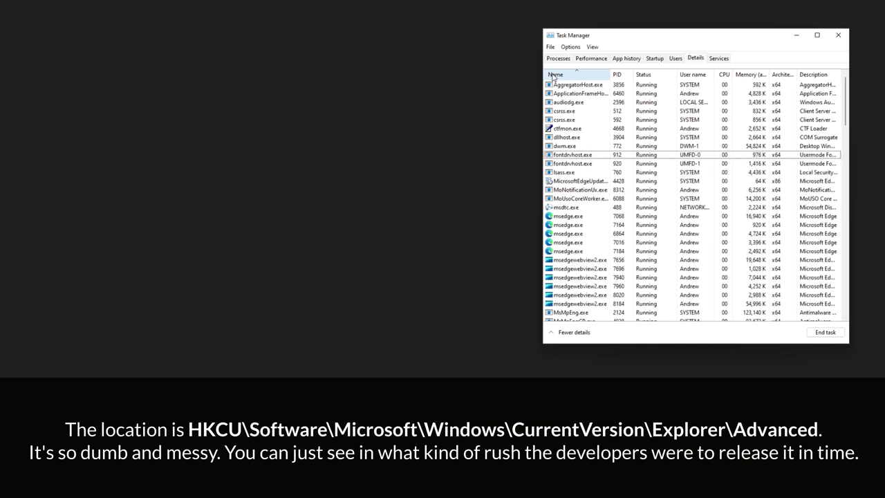
- Start explorer as a new task from Task Manager, and close Task Manager
click(551, 47)
click(574, 58)
text(ex)
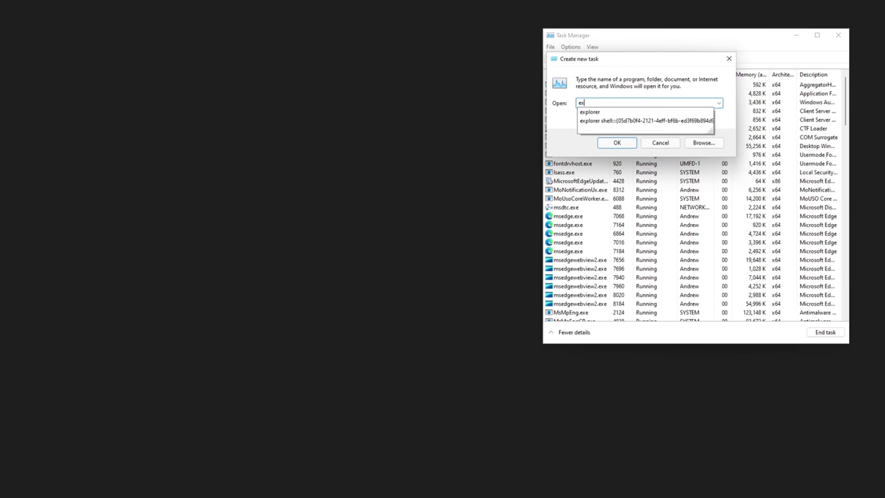
text(plorer)
key(Return)
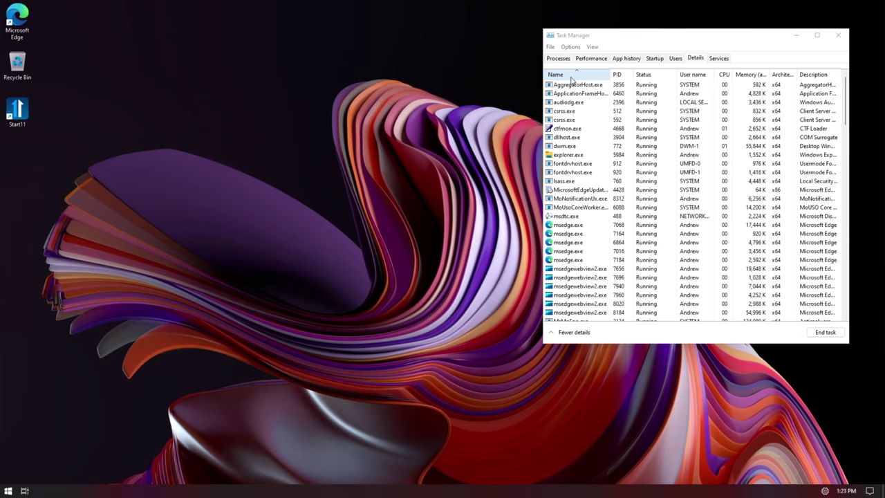
click(838, 36)
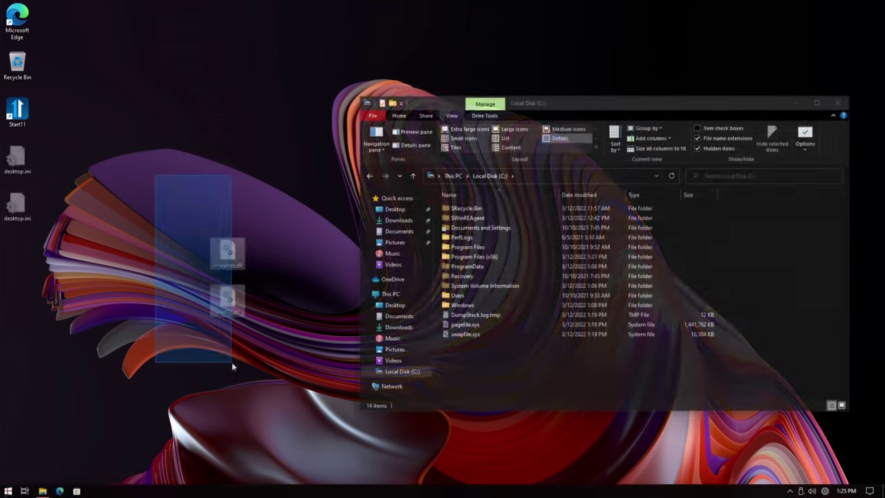
- Move imageres.dll and shell32.dll from the desktop to Local Disk (C:), granting administrator permission for all items
drag(231, 361, 177, 227)
mouse_move(170, 187)
mouse_down()
mouse_move(203, 295)
mouse_move(299, 353)
mouse_up()
drag(195, 198, 284, 319)
drag(232, 307, 415, 366)
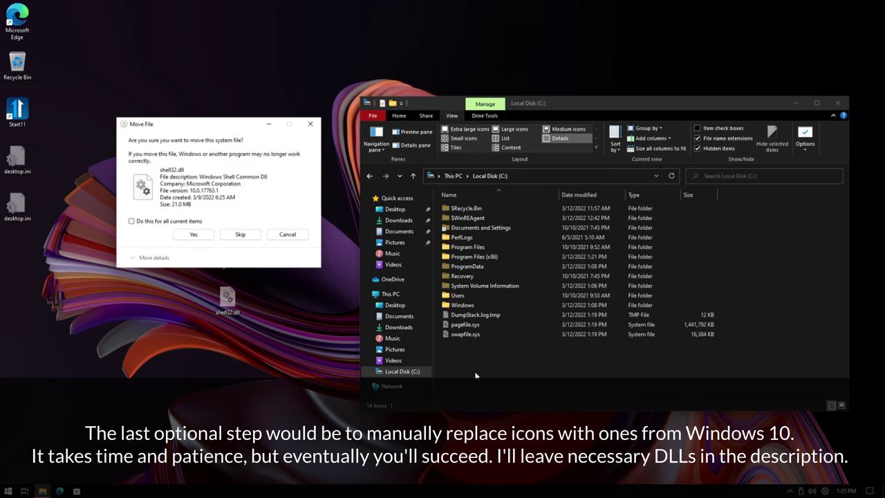
click(192, 234)
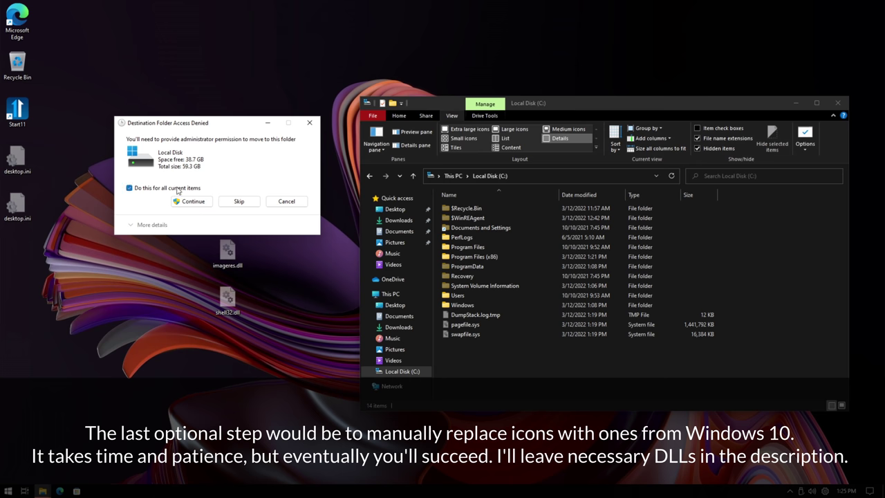
click(182, 202)
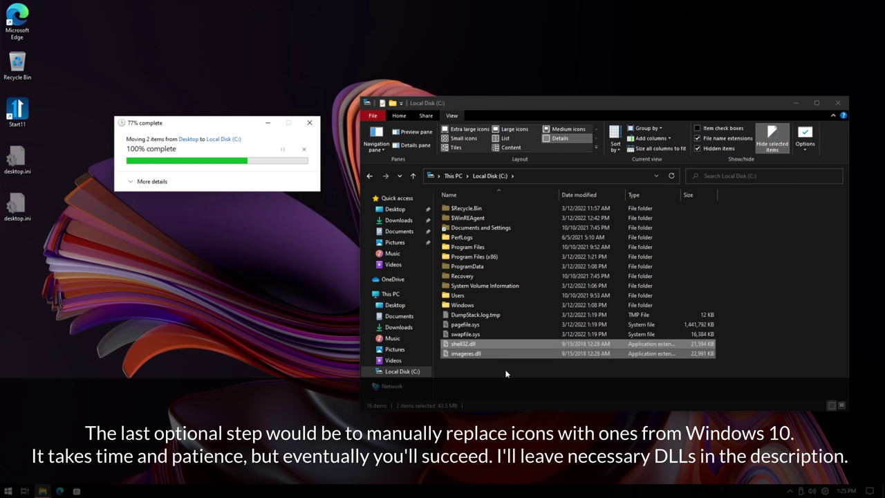
mouse_move(512, 372)
mouse_down()
mouse_move(452, 334)
mouse_move(476, 363)
mouse_move(469, 343)
mouse_move(497, 368)
mouse_up()
- Open Desktop Icon Settings from the Themes page of the Personalization settings
right_click(208, 157)
click(232, 257)
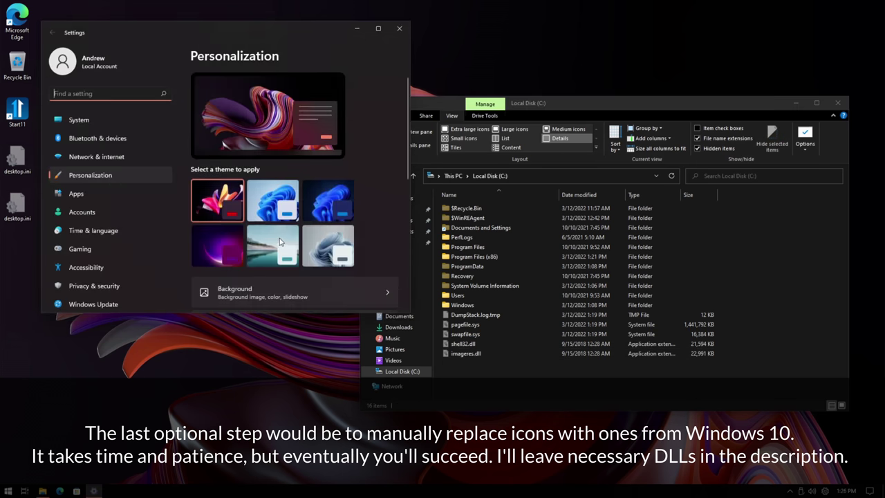
scroll(288, 216, down, 3)
scroll(288, 216, down, 3)
click(283, 130)
scroll(314, 180, down, 5)
scroll(316, 184, down, 2)
click(288, 222)
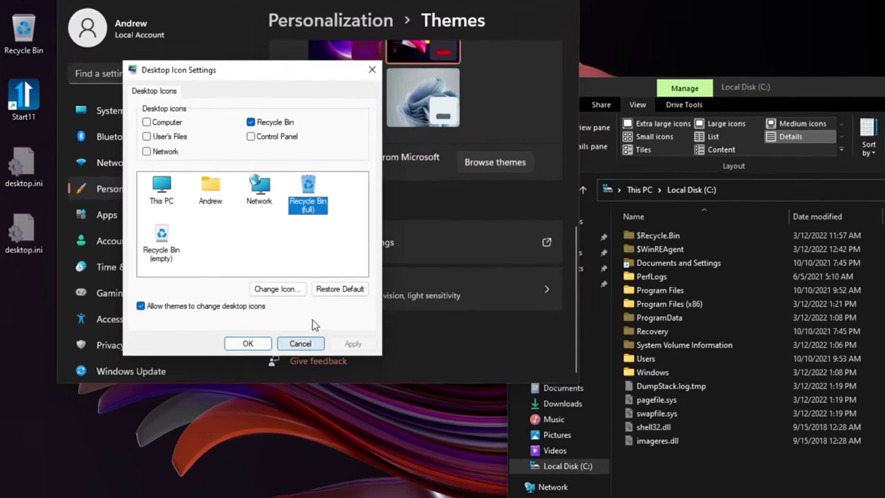
- Set the Recycle Bin (full) desktop icon to the white full bin from C:\imageres.dll
click(203, 246)
click(538, 187)
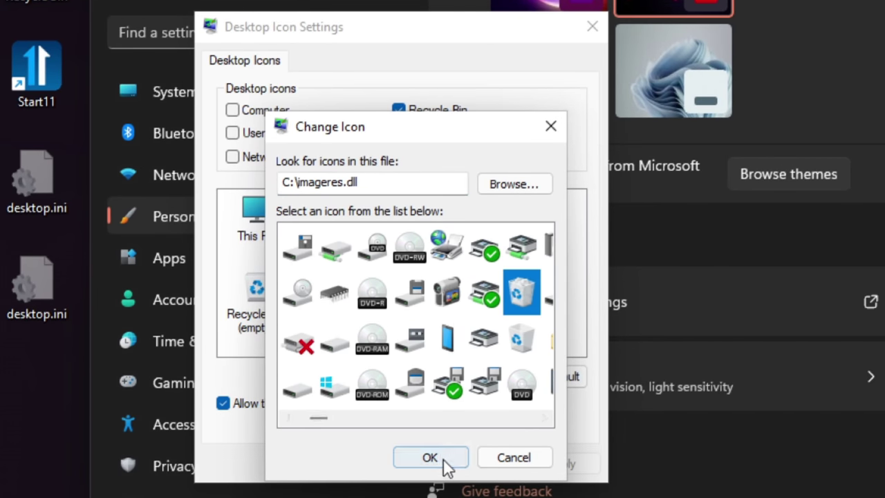
click(443, 459)
- Assign the Windows 10 icons from C:\imageres.dll to This PC, the user's folder and Network, and apply the desktop icon changes
click(443, 376)
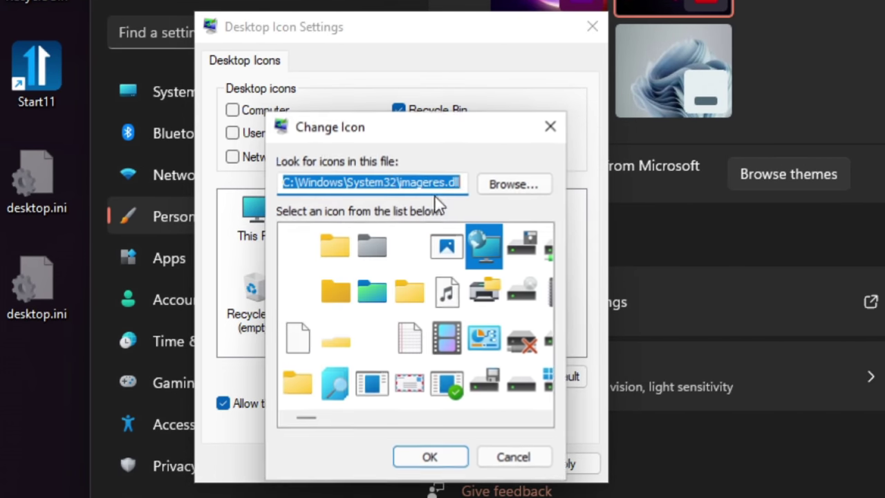
key(BackSpace)
key(Delete)
key(Return)
click(438, 457)
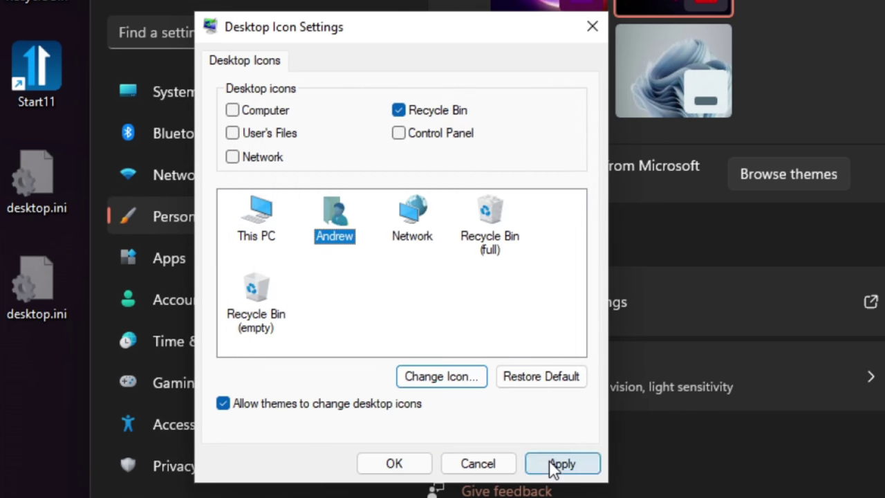
click(553, 463)
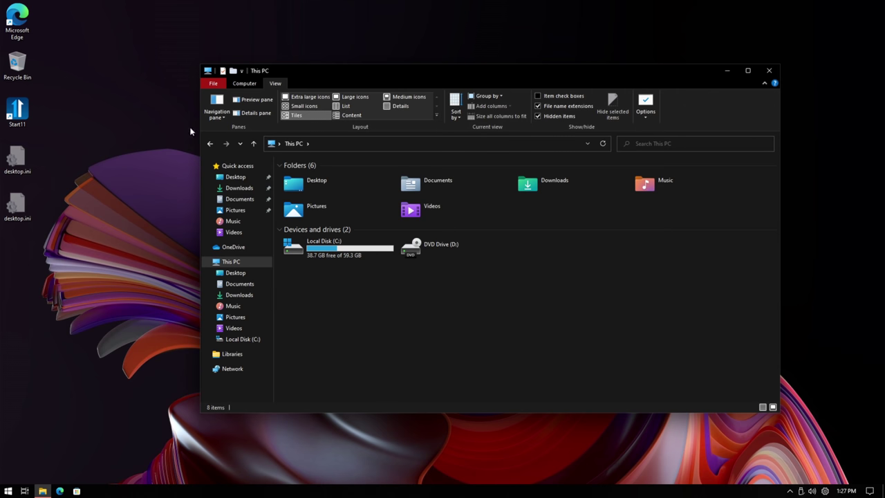
- Check the Start menu's app list and move the This PC window farther away from the desktop icons
key(super)
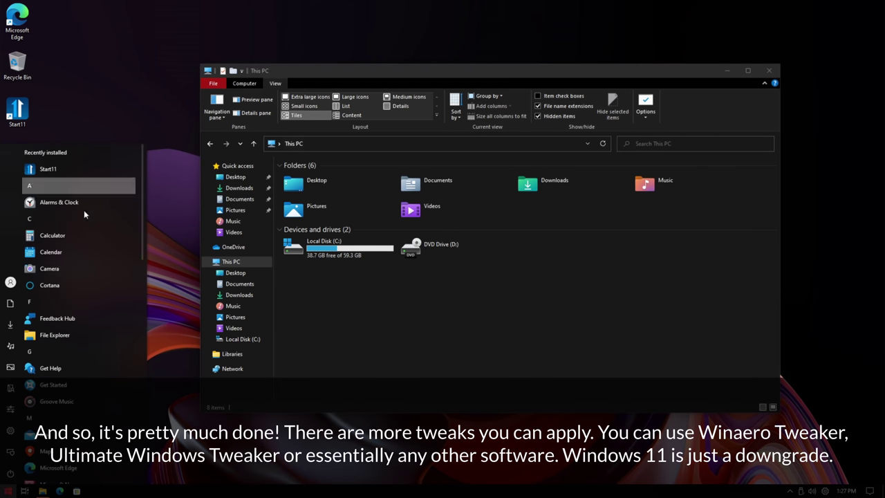
click(312, 70)
drag(313, 70, 380, 110)
click(105, 143)
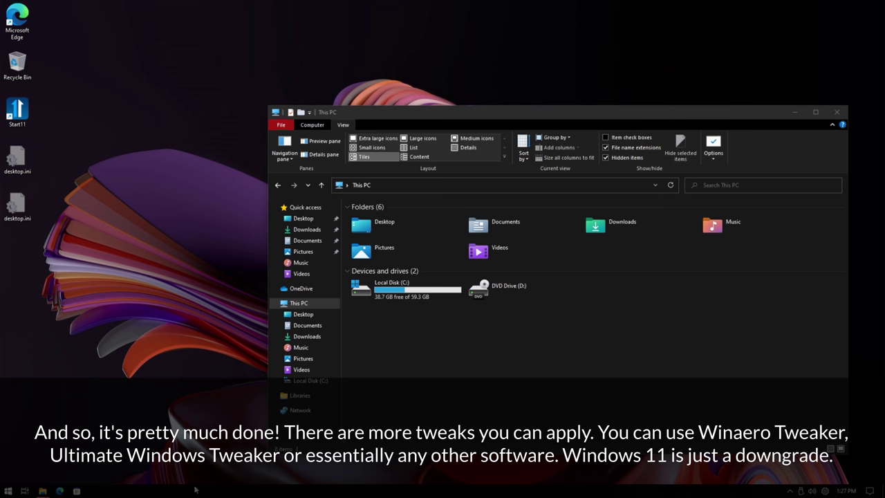
- Show and dismiss the Start menu, and open Task Manager from the taskbar
click(8, 492)
click(8, 492)
right_click(120, 491)
click(151, 442)
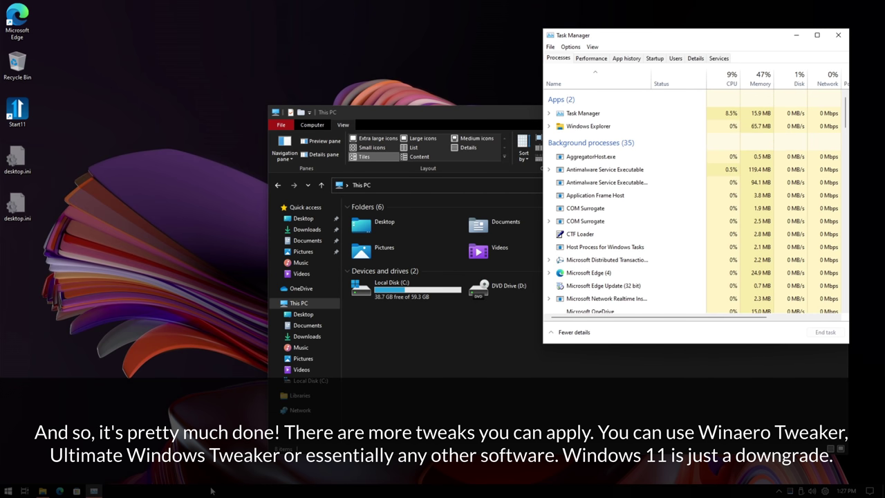
- Open the About Windows dialog through a Run command and move it clear of the desktop icons
key(super+r)
key(Return)
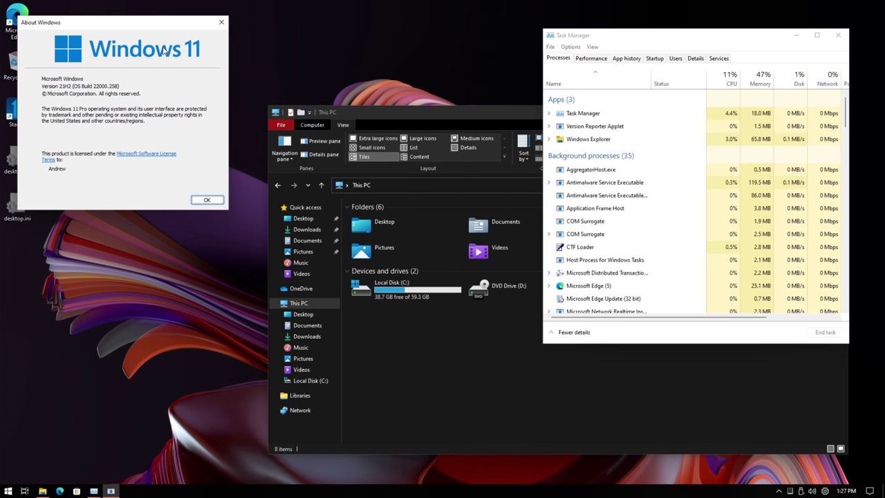
drag(106, 28, 204, 35)
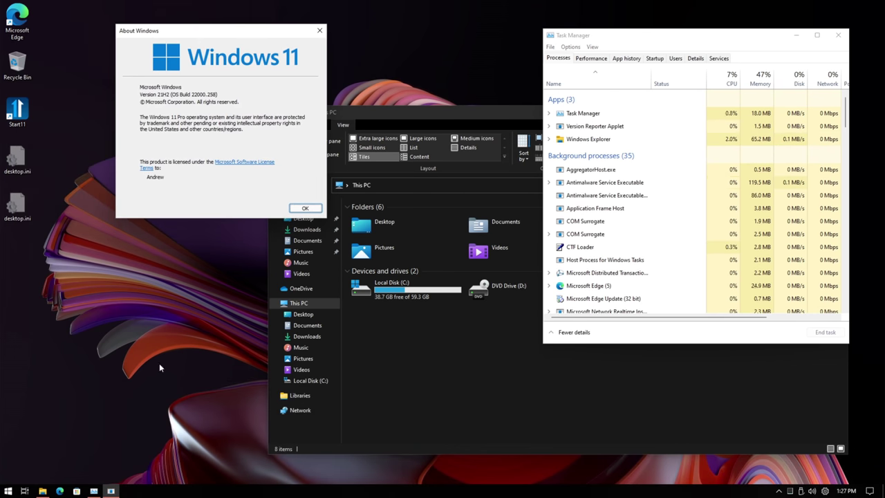
- Search for "hello" from the Start menu
key(super)
text(hello)
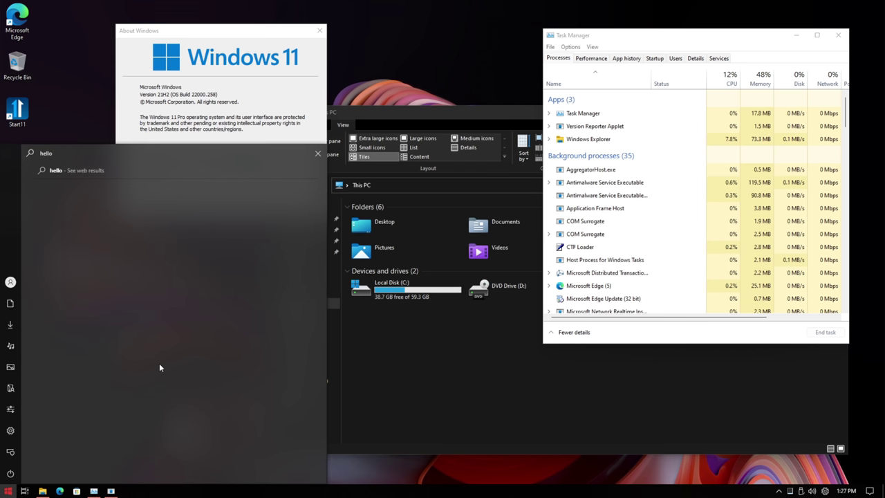